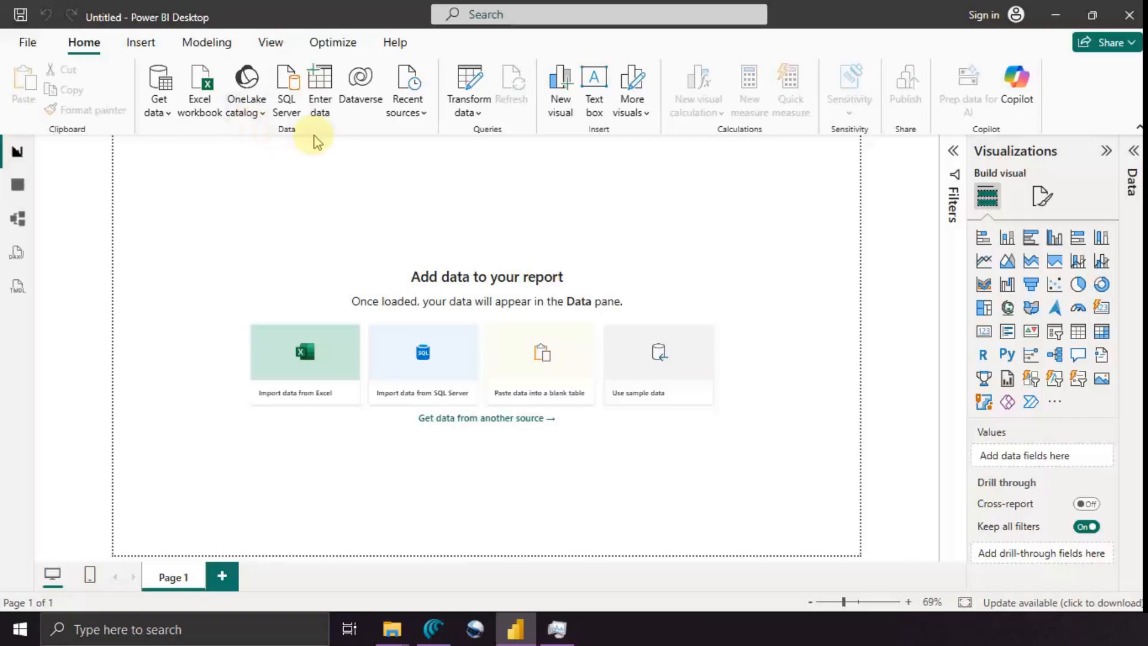
{"action": "key", "text": "alt+q"}
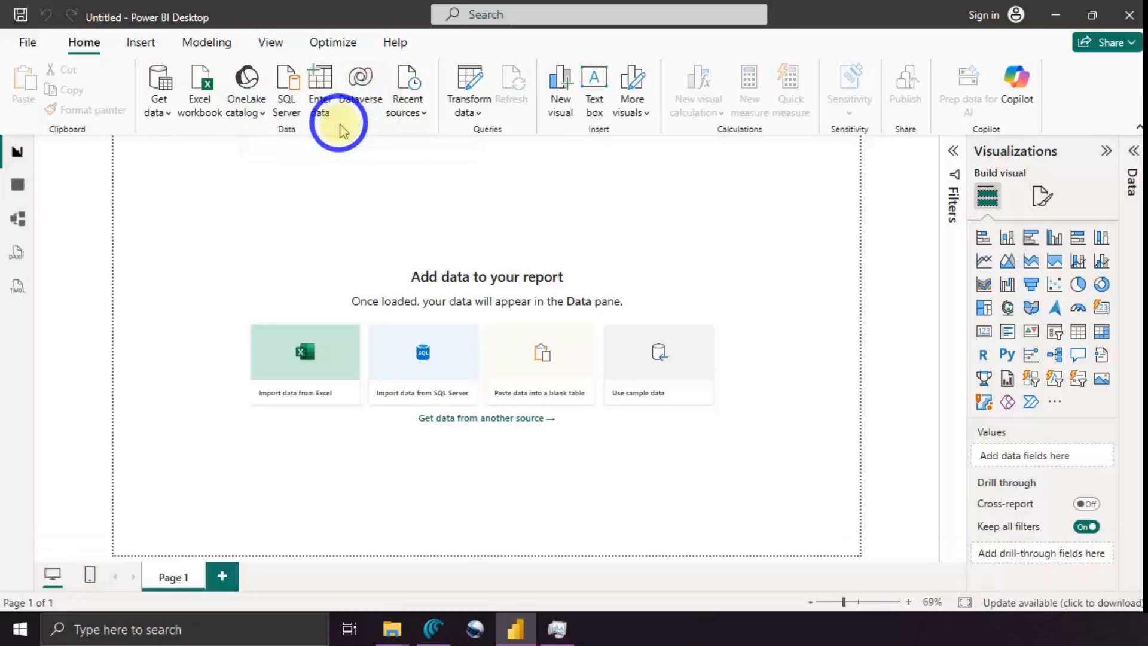
{"action": "key", "text": "alt+d"}
{"action": "key", "text": "alt"}
{"action": "key", "text": "k"}
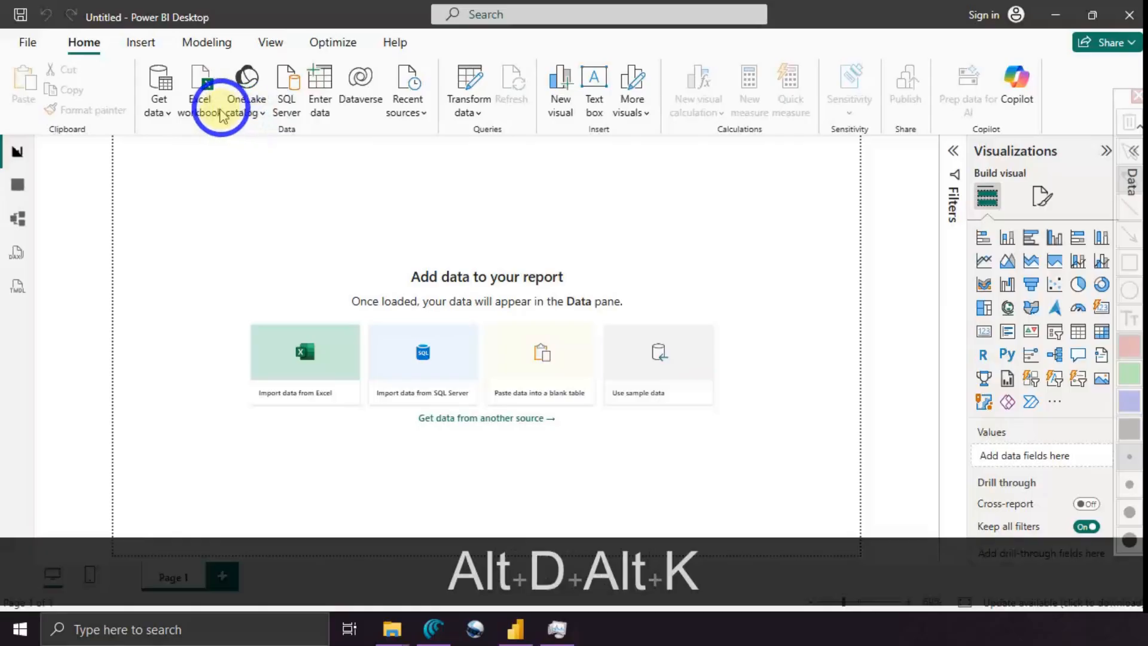
{"action": "left_click_drag", "start_coordinate": [136, 52], "coordinate": [424, 114]}
{"action": "key", "text": "alt"}
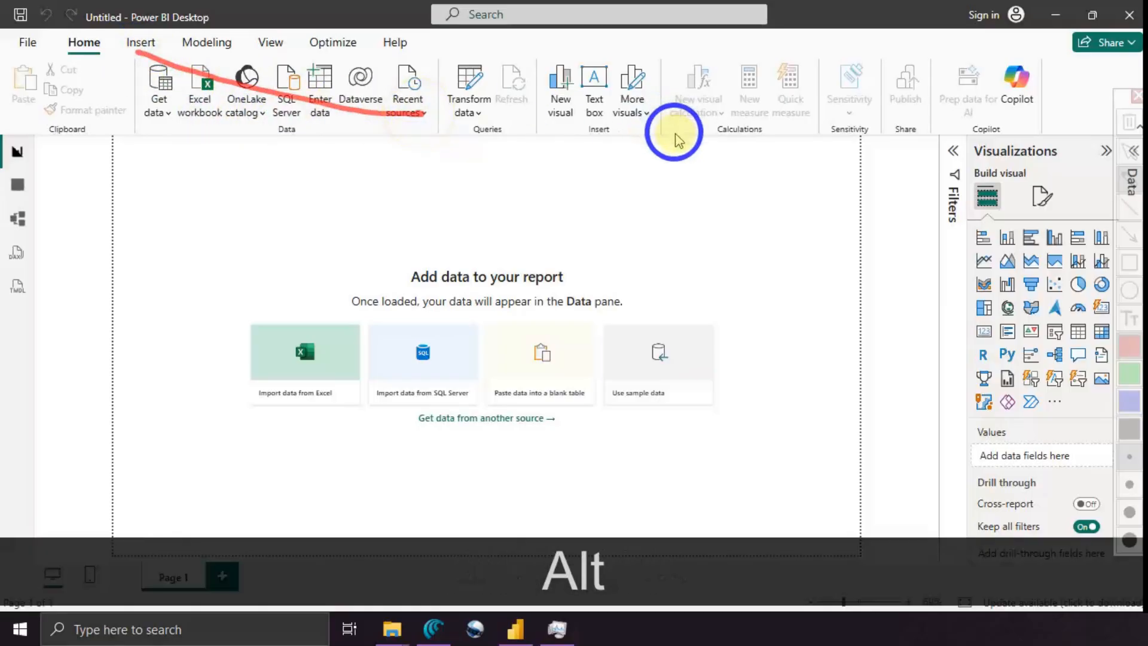
{"action": "left_click", "coordinate": [1125, 269]}
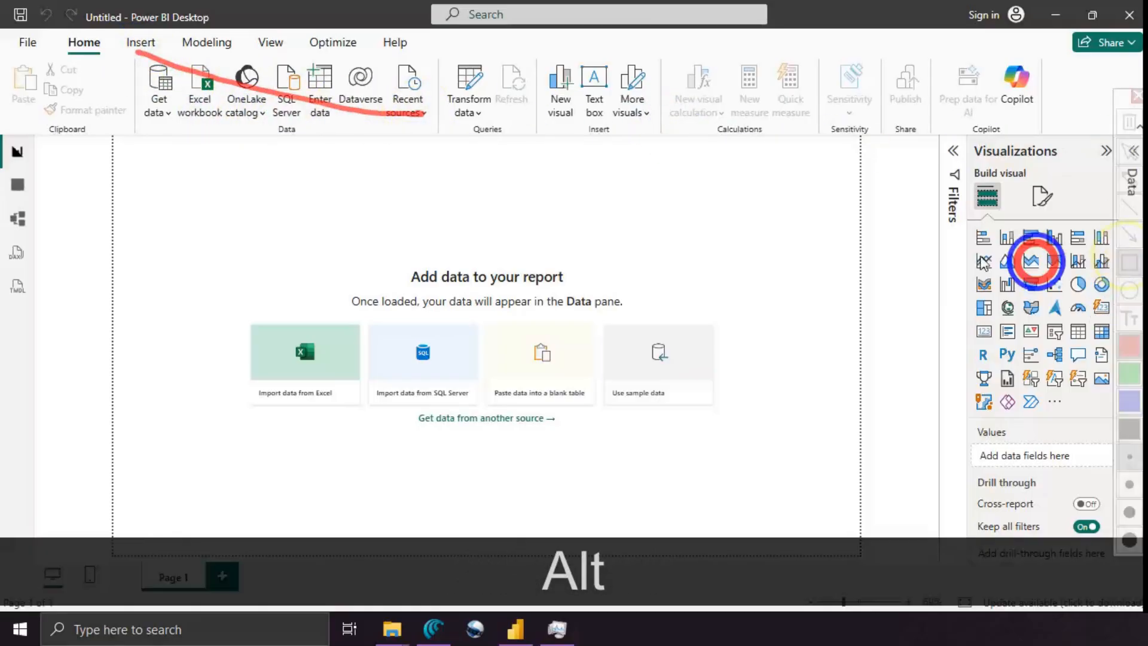
{"action": "key", "text": "alt+d"}
{"action": "key", "text": "alt+d"}
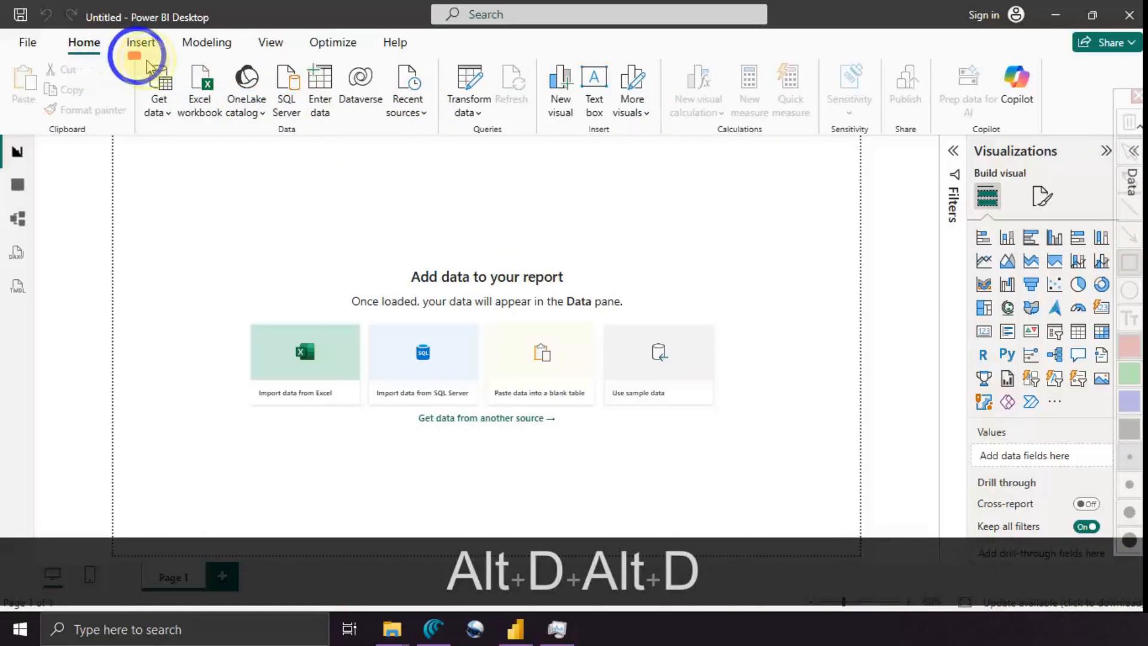
{"action": "left_click_drag", "start_coordinate": [129, 53], "coordinate": [446, 124]}
{"action": "key", "text": "alt"}
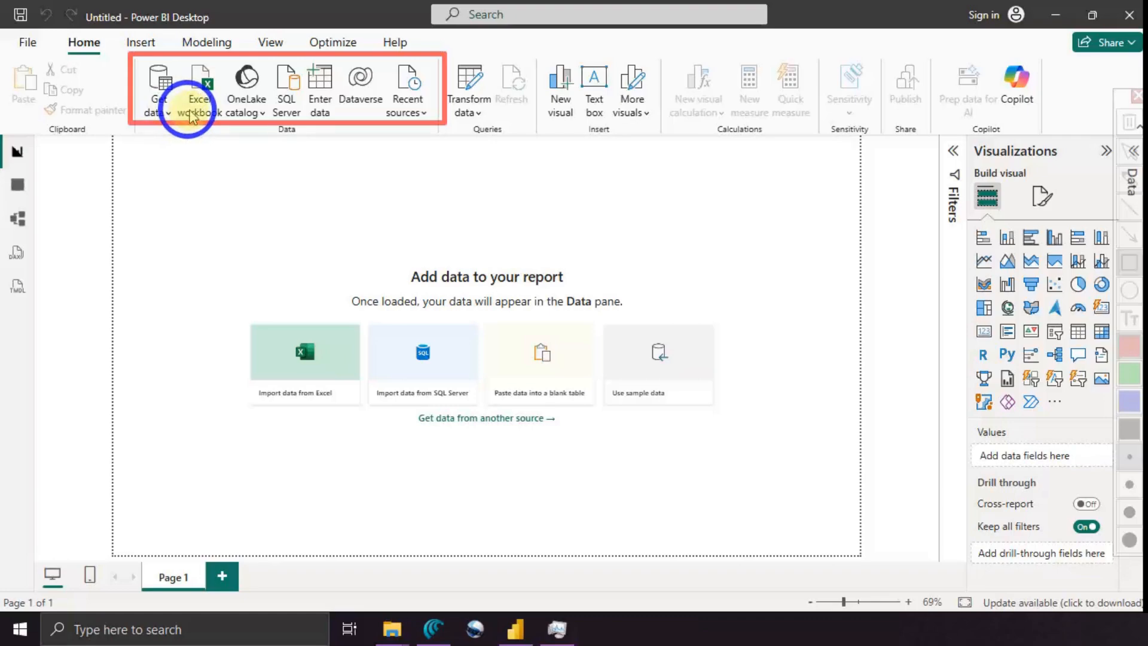
{"action": "key", "text": "Escape"}
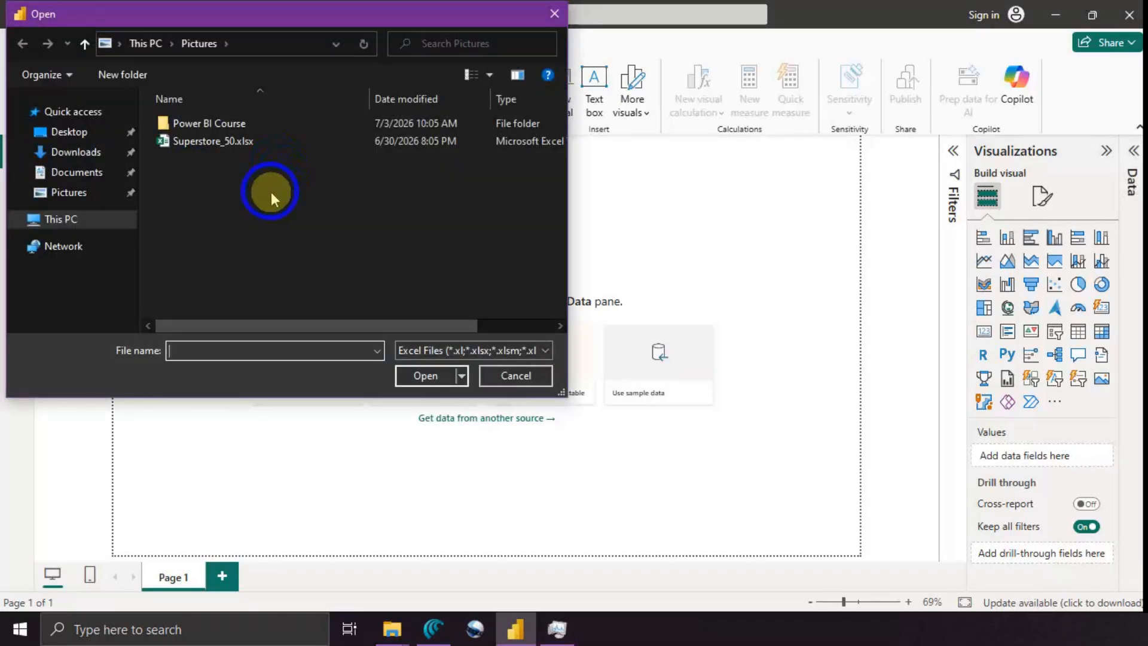
{"action": "left_click", "coordinate": [243, 142]}
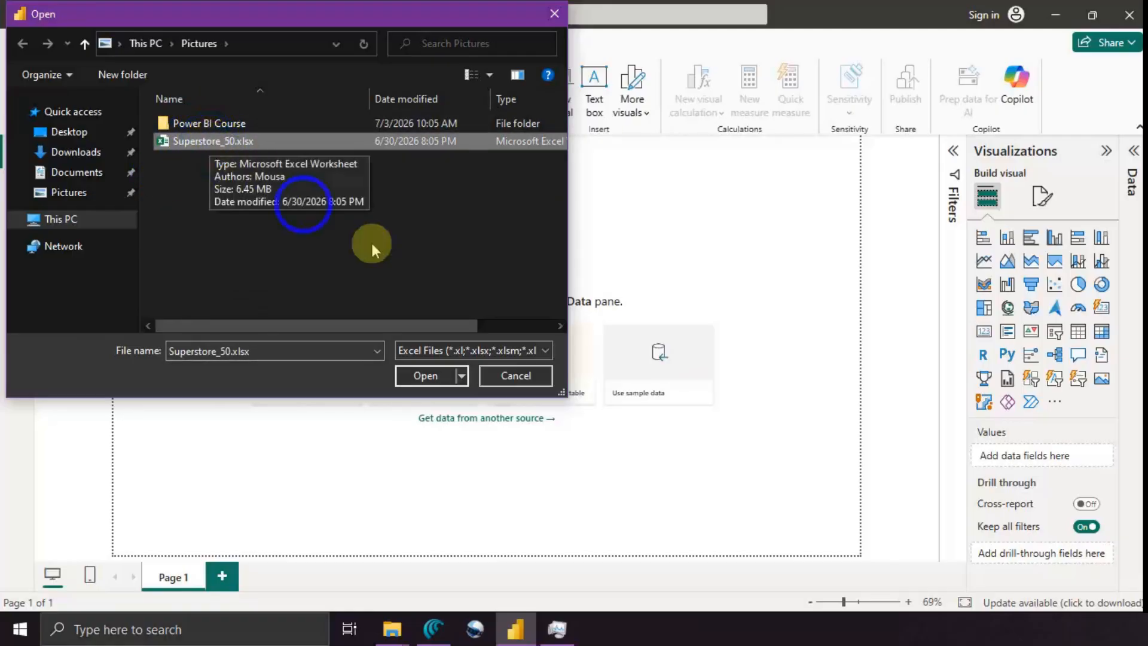
{"action": "left_click", "coordinate": [463, 372]}
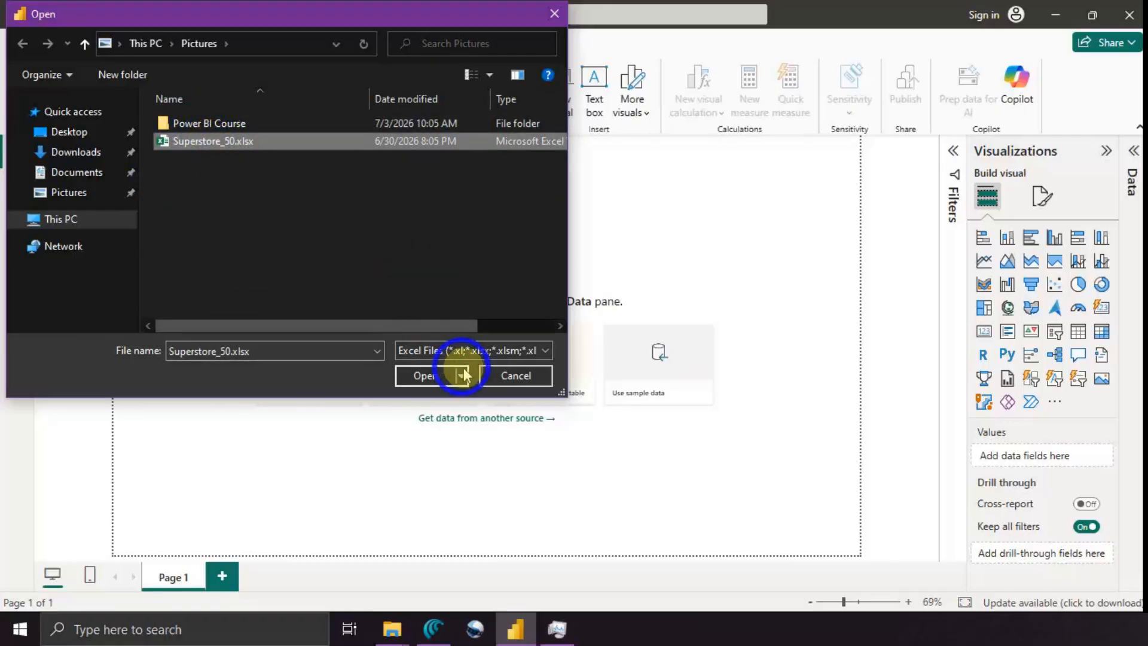
{"action": "left_click", "coordinate": [502, 376]}
{"action": "left_click", "coordinate": [159, 111]}
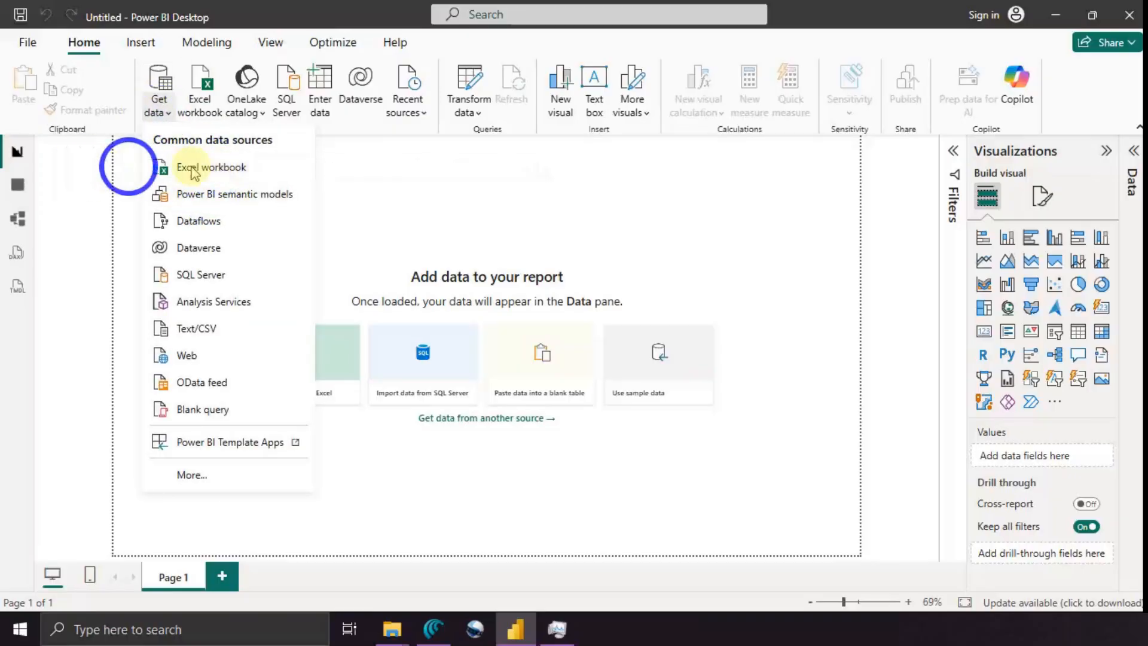
{"action": "left_click", "coordinate": [221, 170]}
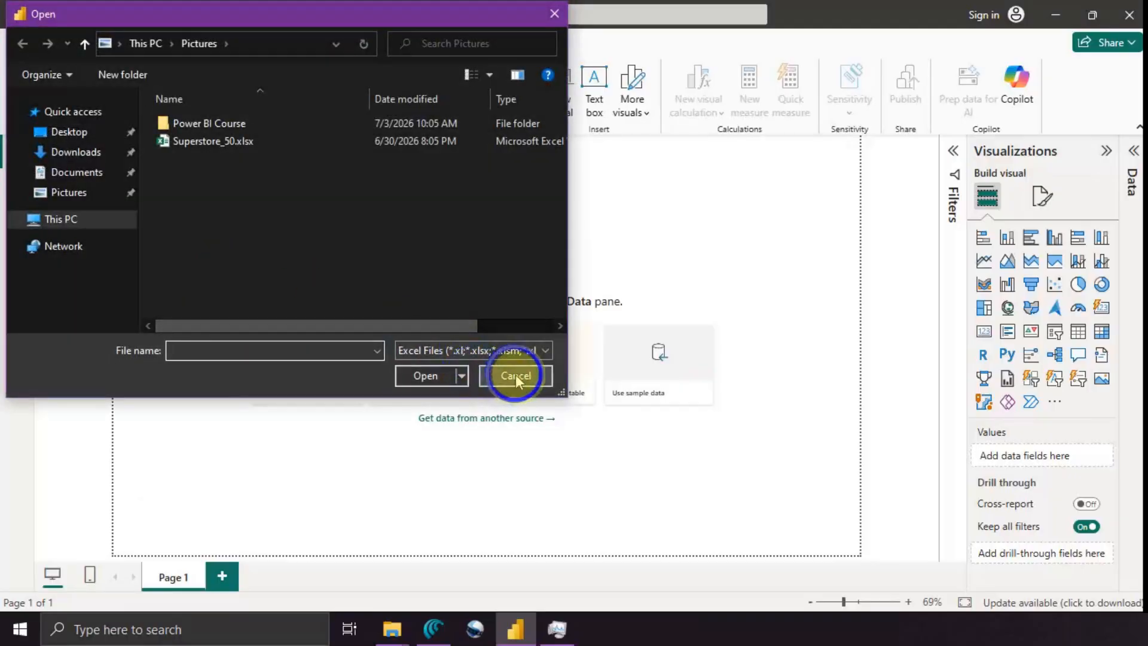
{"action": "left_click", "coordinate": [516, 374]}
Bring up the full list of available data sources and connect to an Excel Workbook
{"action": "left_click", "coordinate": [159, 111]}
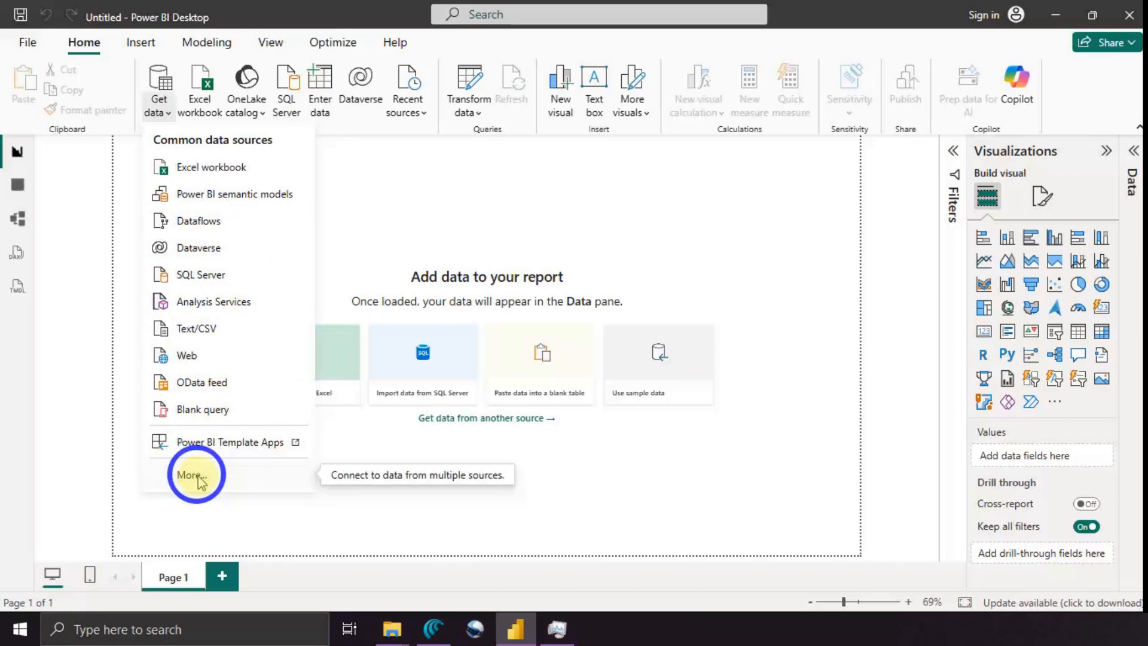
{"action": "left_click", "coordinate": [162, 108]}
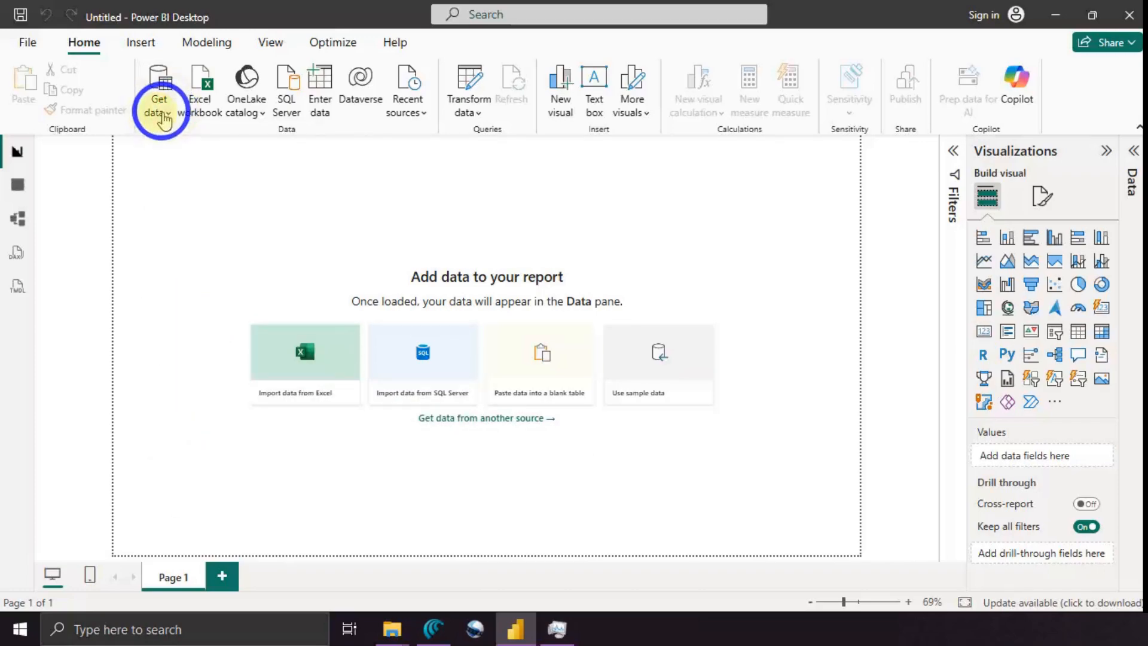
{"action": "left_click", "coordinate": [163, 113]}
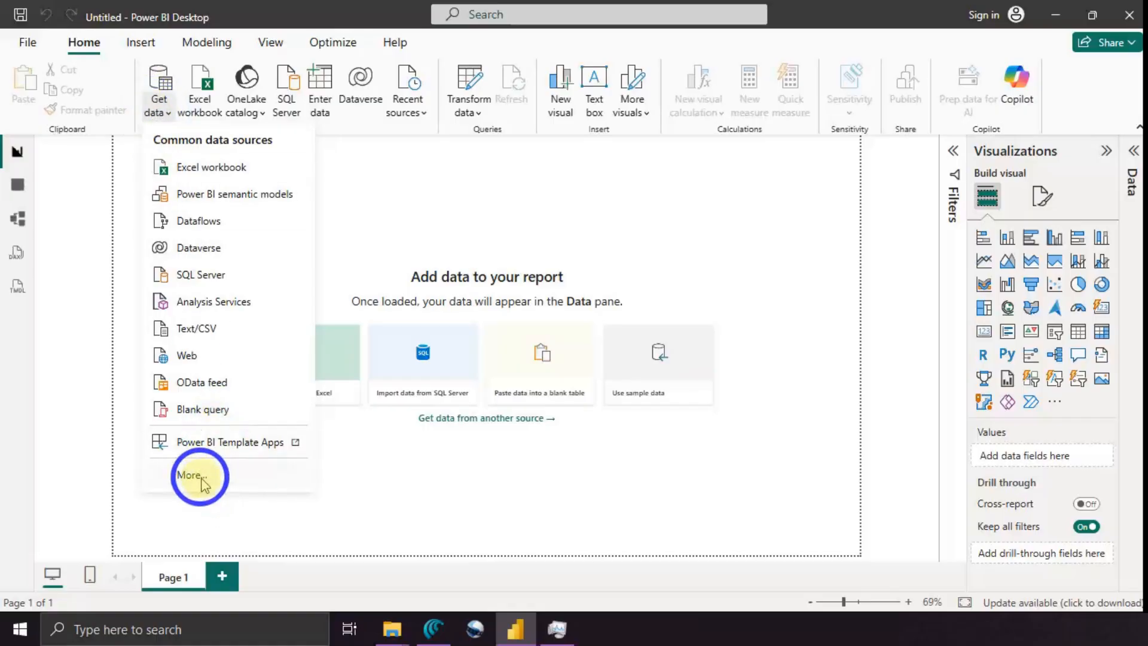
{"action": "left_click", "coordinate": [159, 84]}
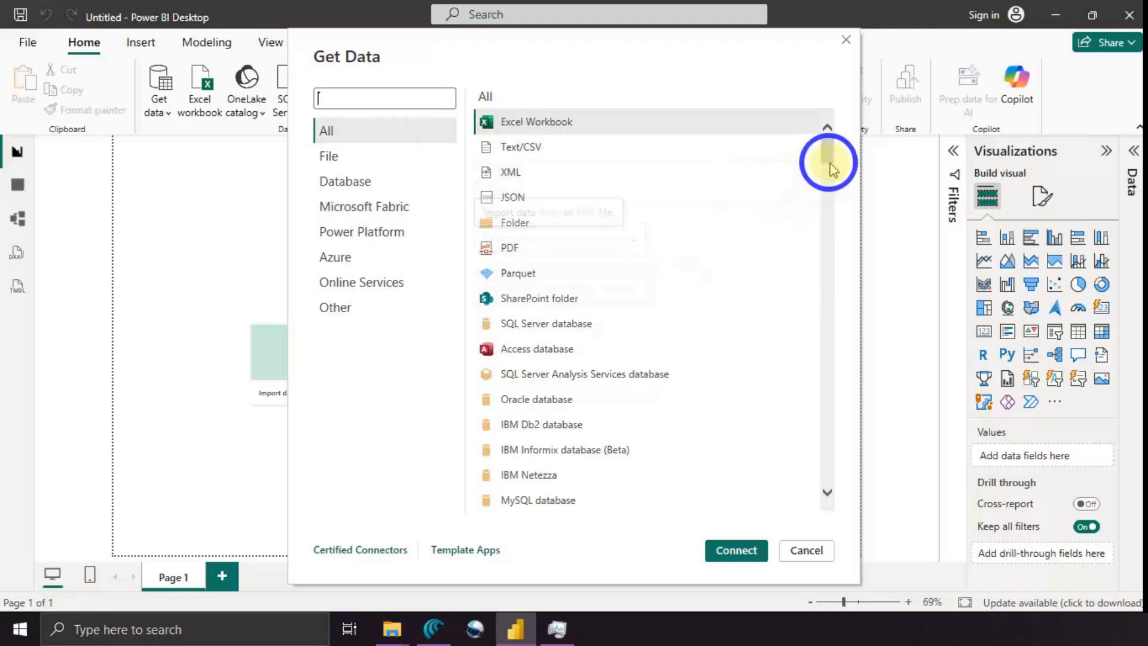
{"action": "left_click_drag", "start_coordinate": [830, 160], "coordinate": [820, 102]}
{"action": "left_click", "coordinate": [596, 131]}
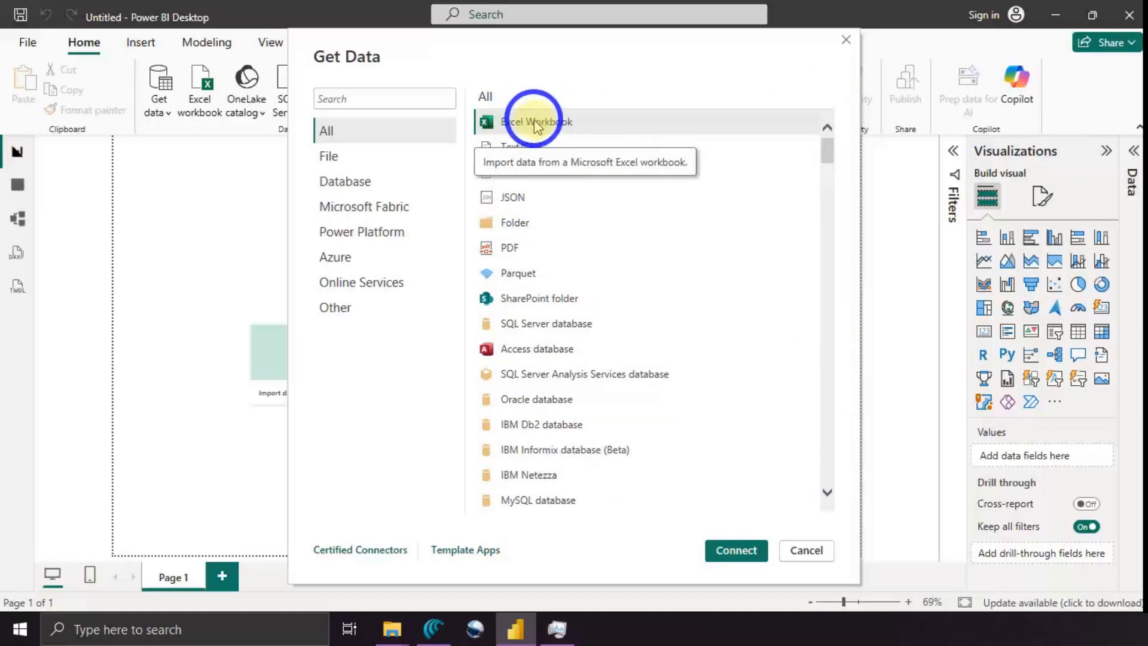
{"action": "left_click", "coordinate": [562, 127]}
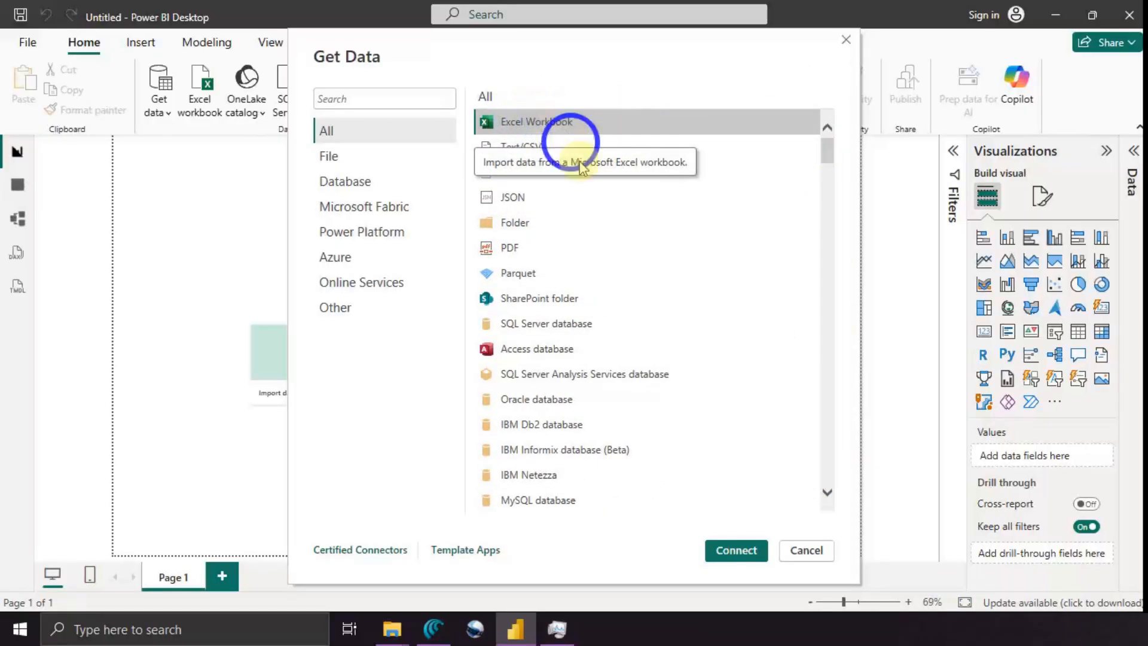
{"action": "left_click", "coordinate": [725, 553]}
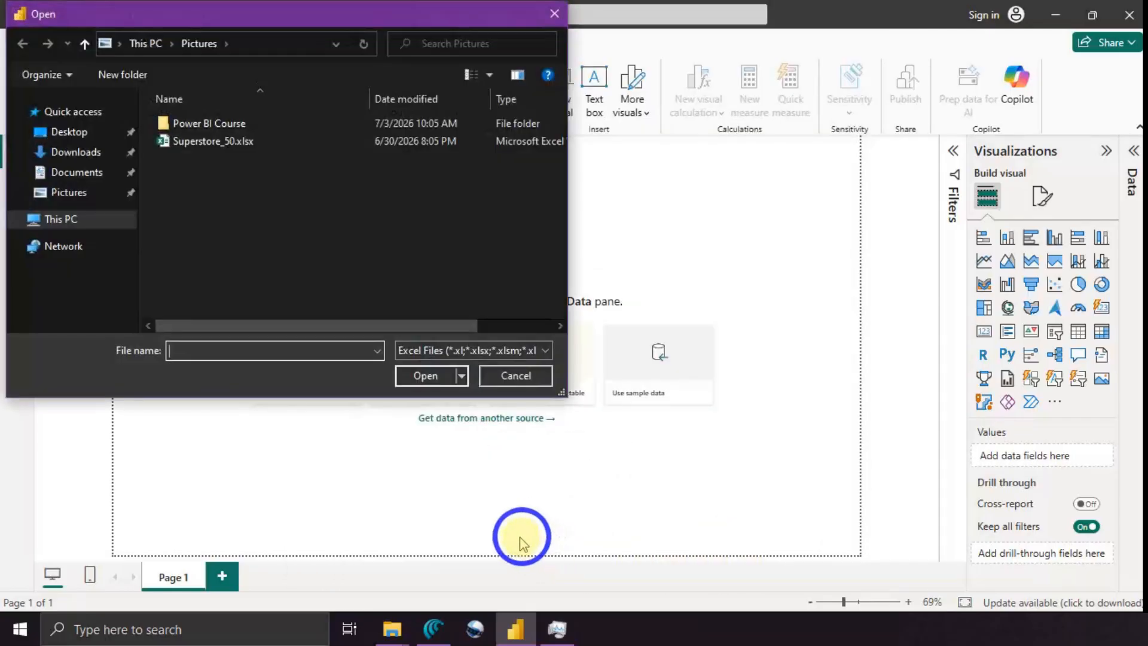
Open the orders_fact.xlsx workbook from the Power BI Course folder in Pictures
{"action": "double_click", "coordinate": [227, 121]}
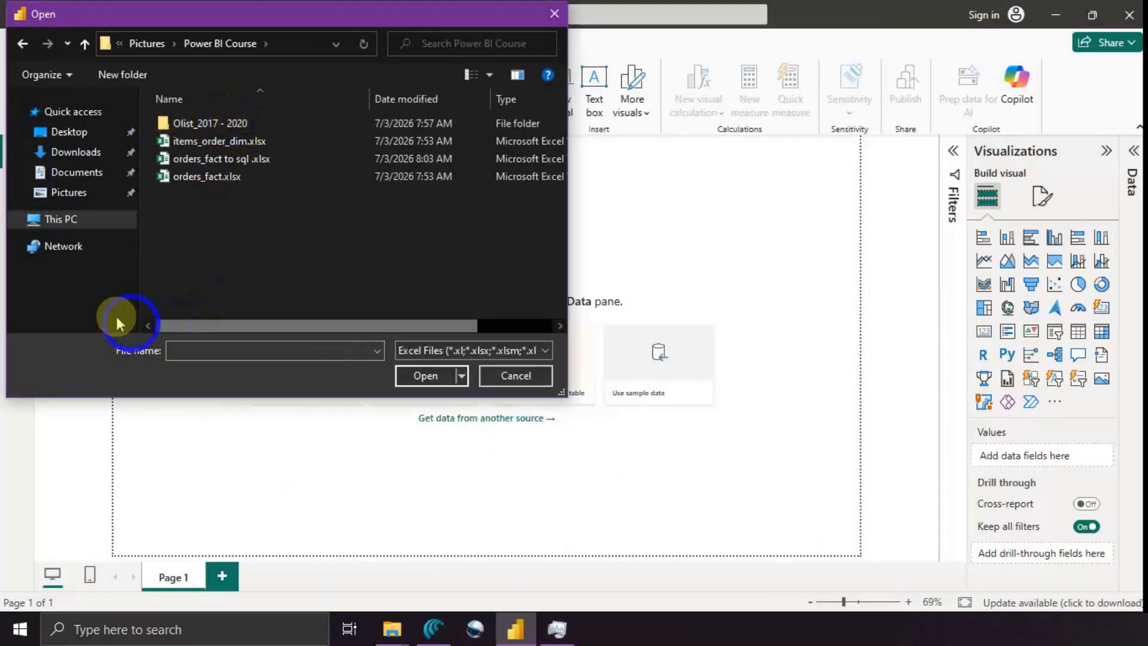
{"action": "left_click", "coordinate": [246, 177]}
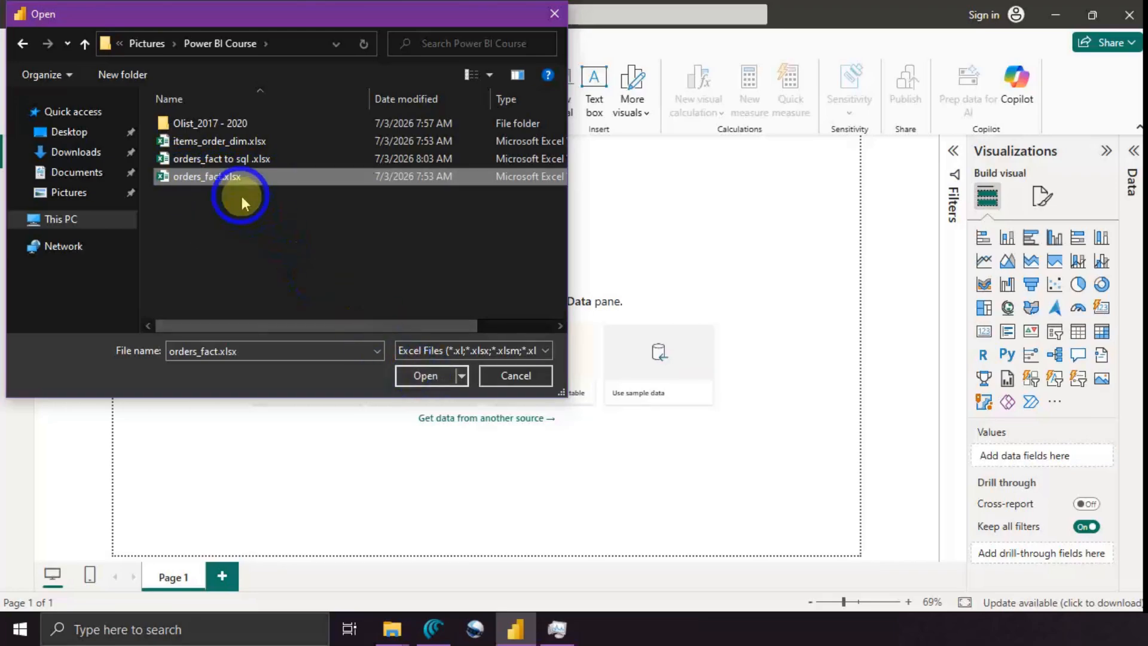
{"action": "left_click", "coordinate": [415, 373]}
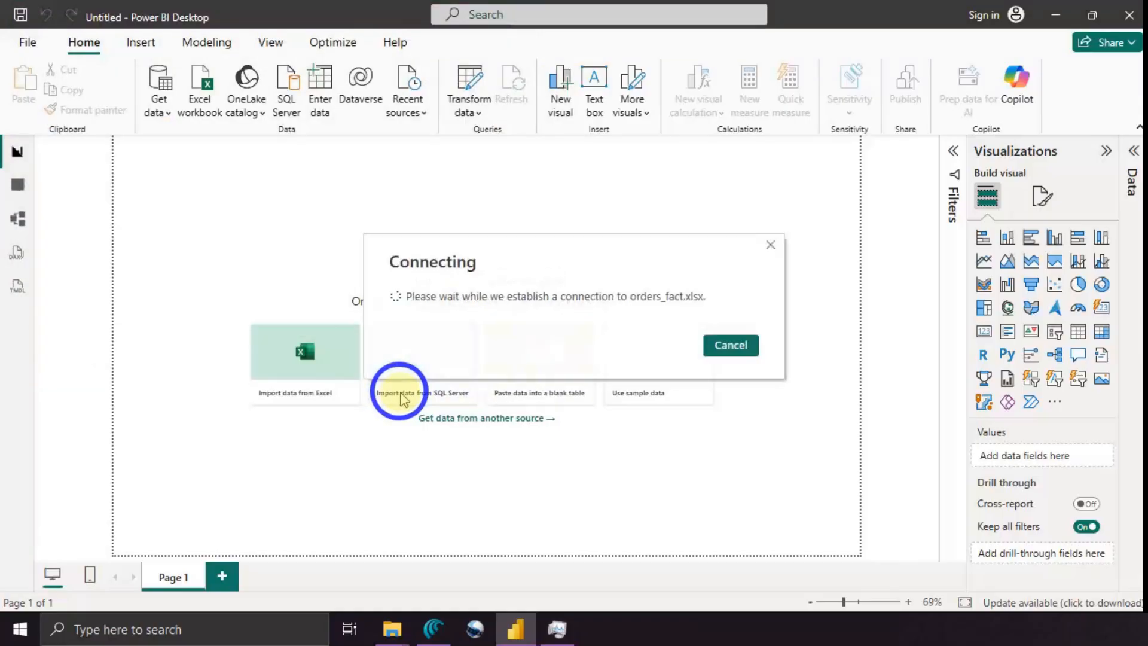
{"action": "left_click", "coordinate": [406, 398]}
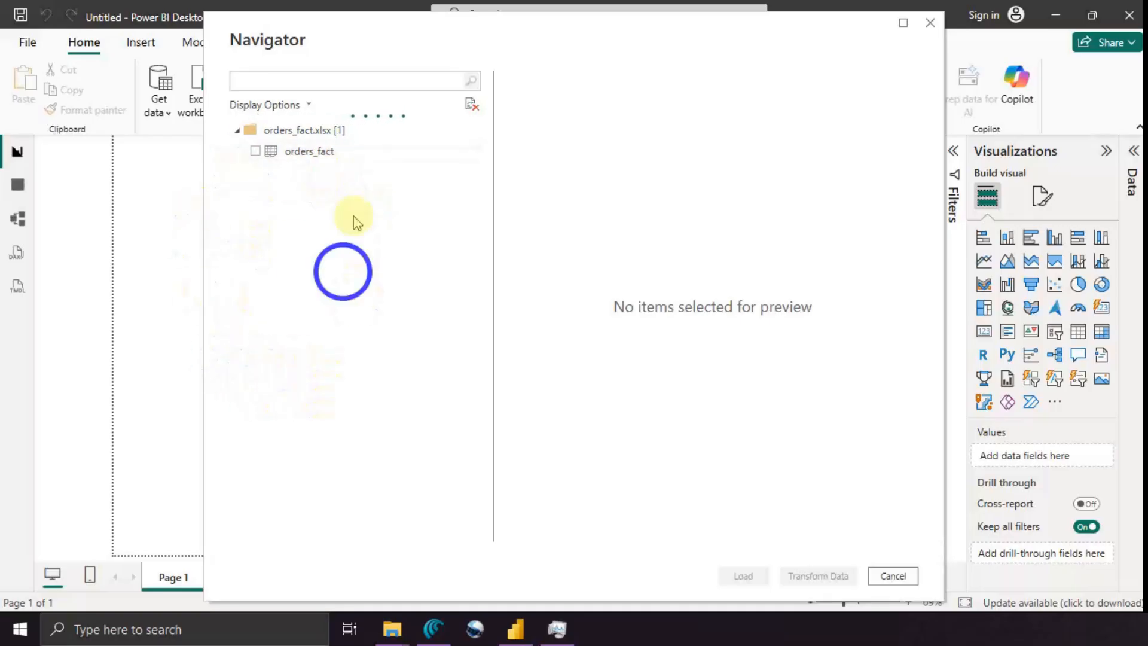
Select the orders_fact table of the workbook for import and look through its data preview
{"action": "left_click", "coordinate": [255, 150]}
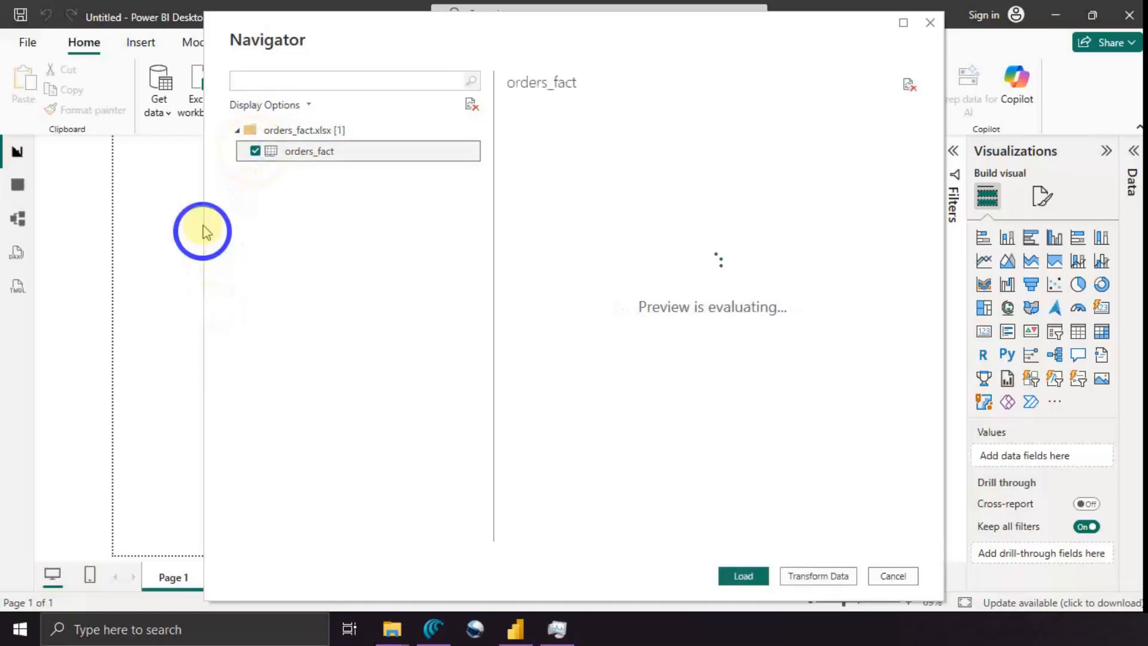
{"action": "left_click", "coordinate": [256, 151]}
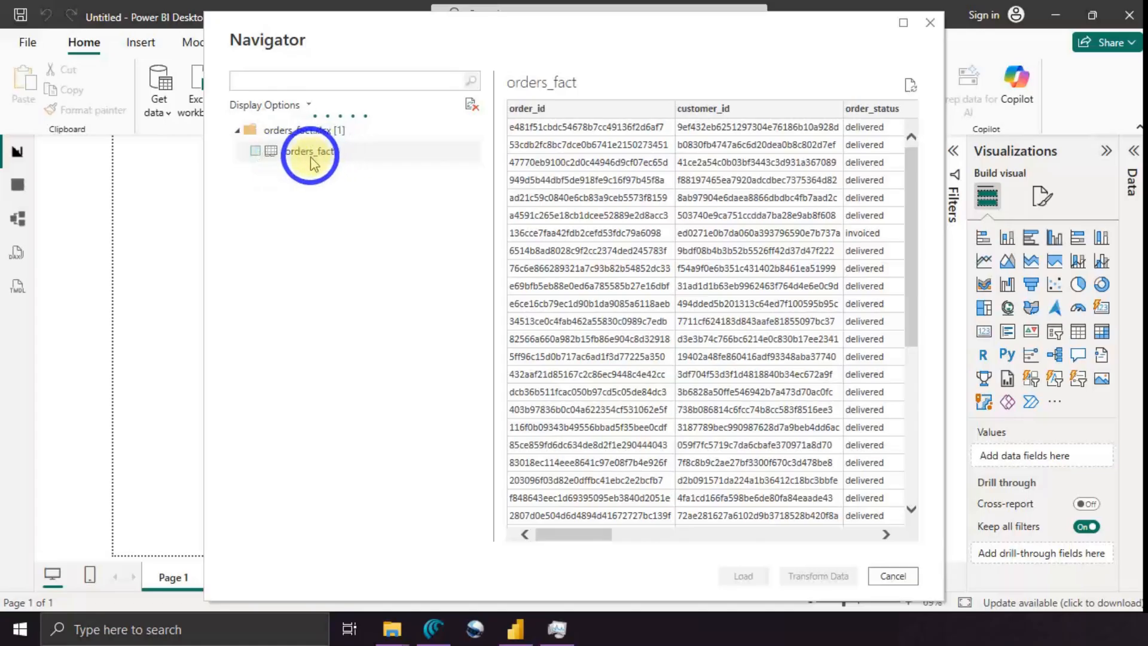
{"action": "left_click", "coordinate": [255, 151]}
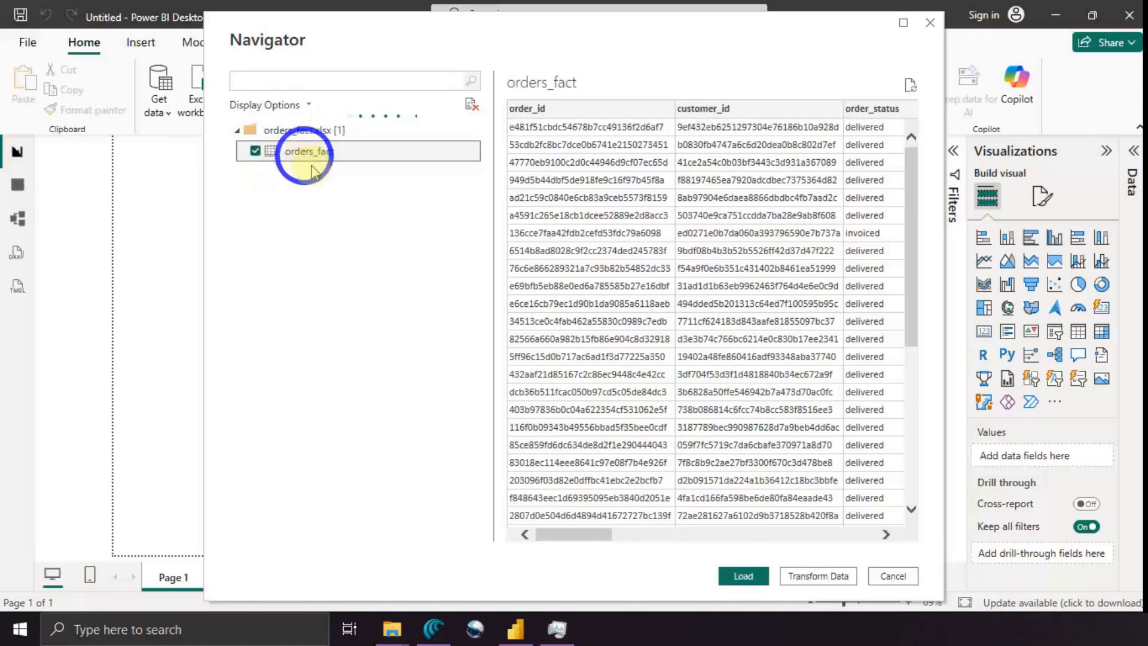
{"action": "left_click_drag", "start_coordinate": [598, 532], "coordinate": [655, 531]}
{"action": "scroll", "coordinate": [741, 353], "scroll_direction": "down", "scroll_amount": 6}
{"action": "scroll", "coordinate": [761, 382], "scroll_direction": "up", "scroll_amount": 6}
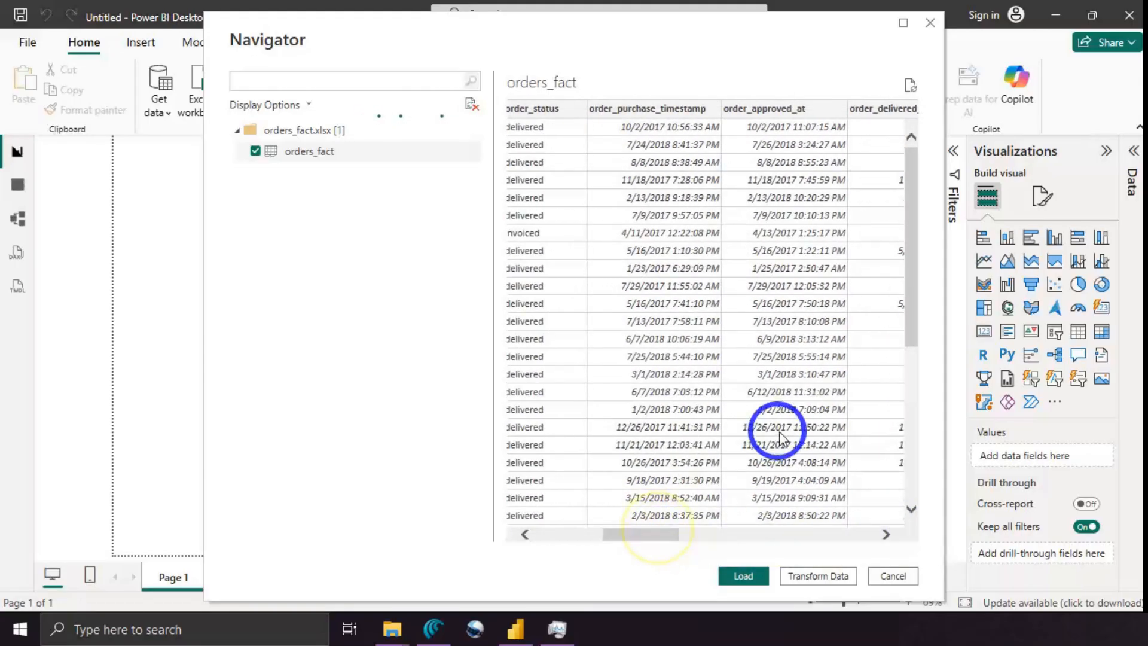
Load the selected orders_fact table directly into the report
{"action": "left_click", "coordinate": [799, 580]}
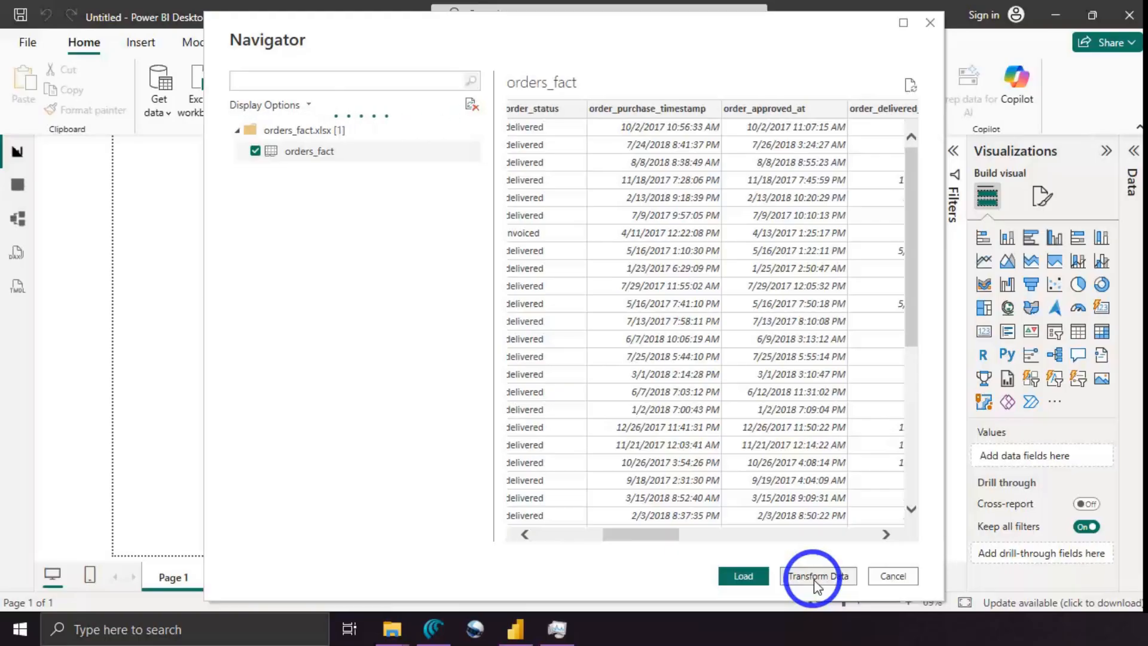
{"action": "left_click", "coordinate": [813, 579]}
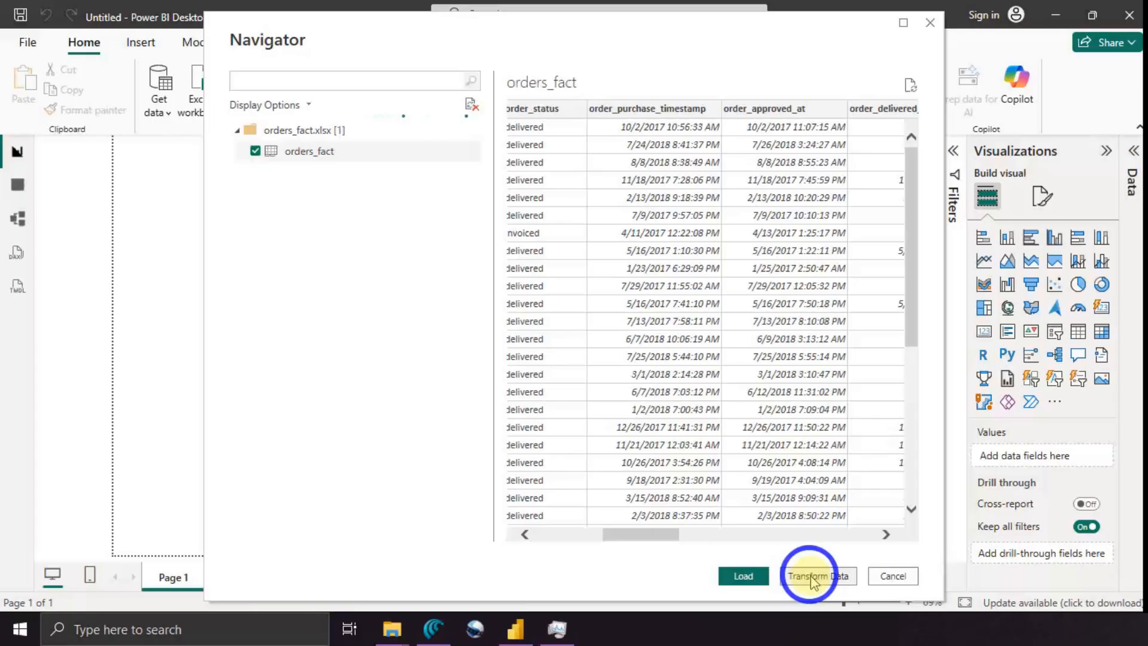
{"action": "left_click", "coordinate": [754, 578]}
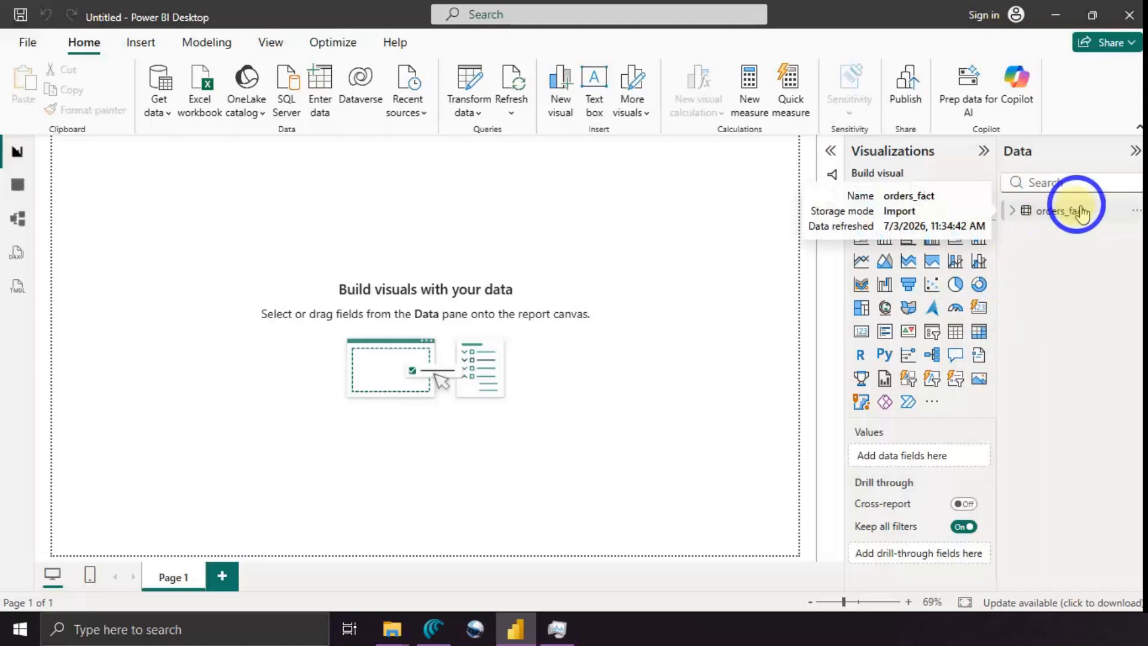
Examine the list of fields in the loaded orders_fact table
{"action": "left_click", "coordinate": [1015, 213]}
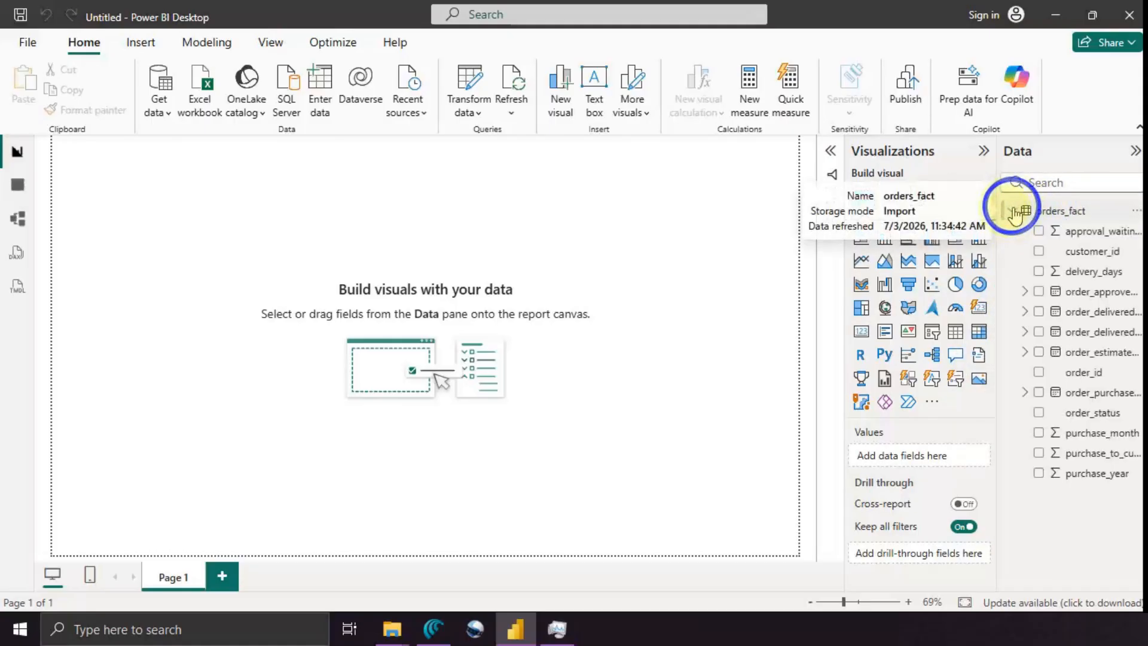
{"action": "left_click", "coordinate": [1023, 215]}
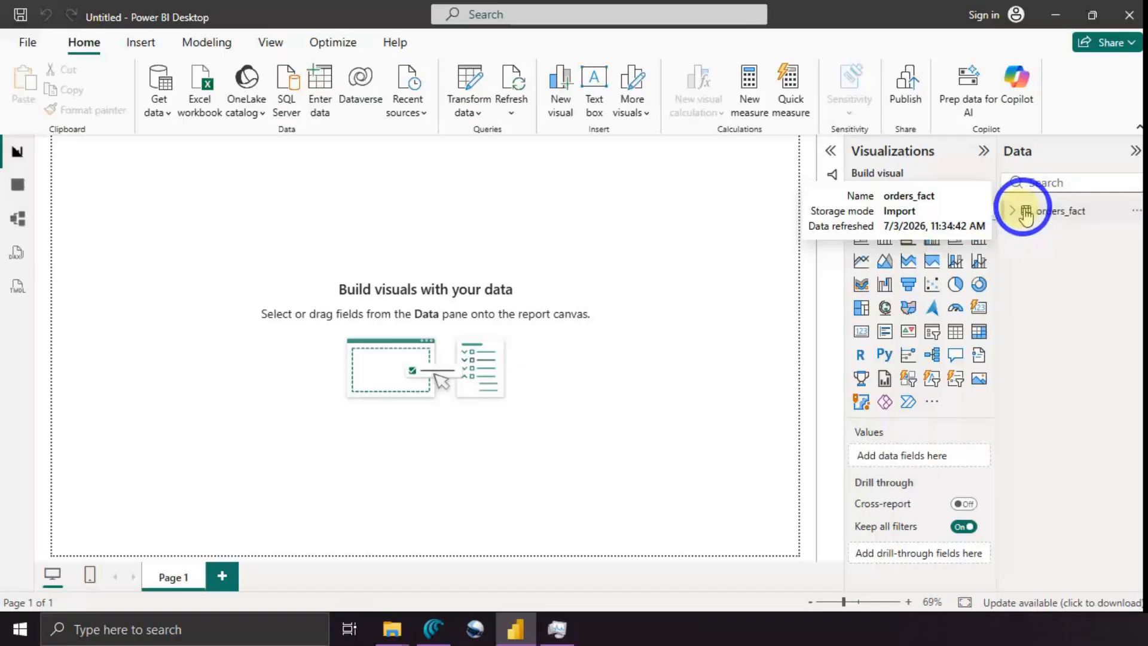
{"action": "left_click", "coordinate": [1013, 211]}
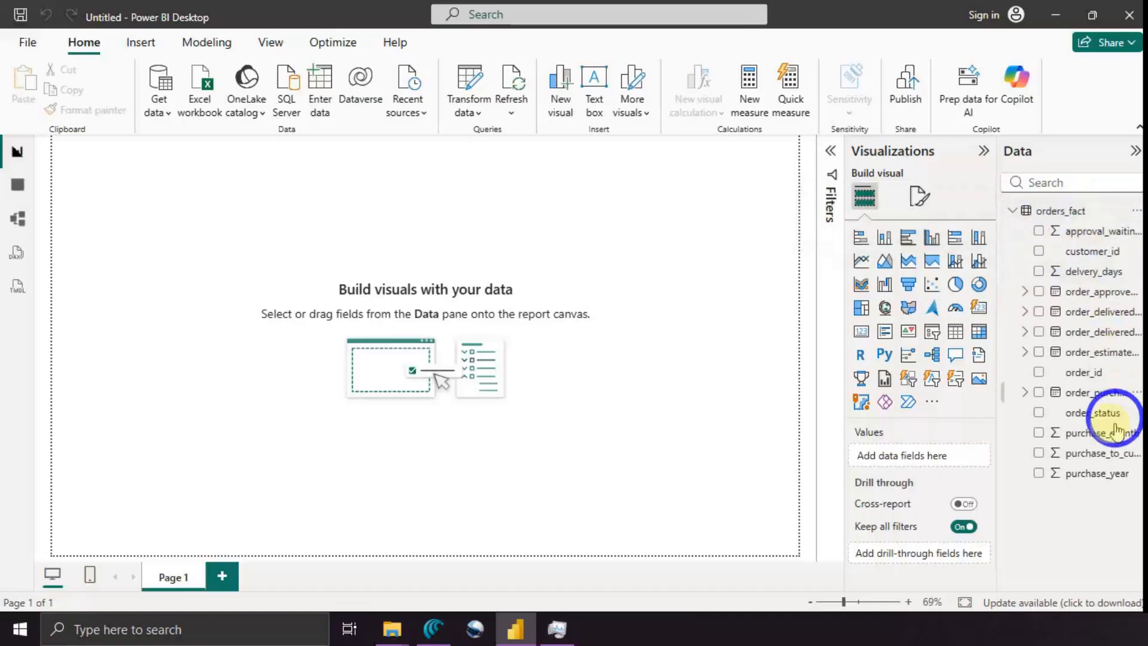
{"action": "left_click", "coordinate": [1013, 212]}
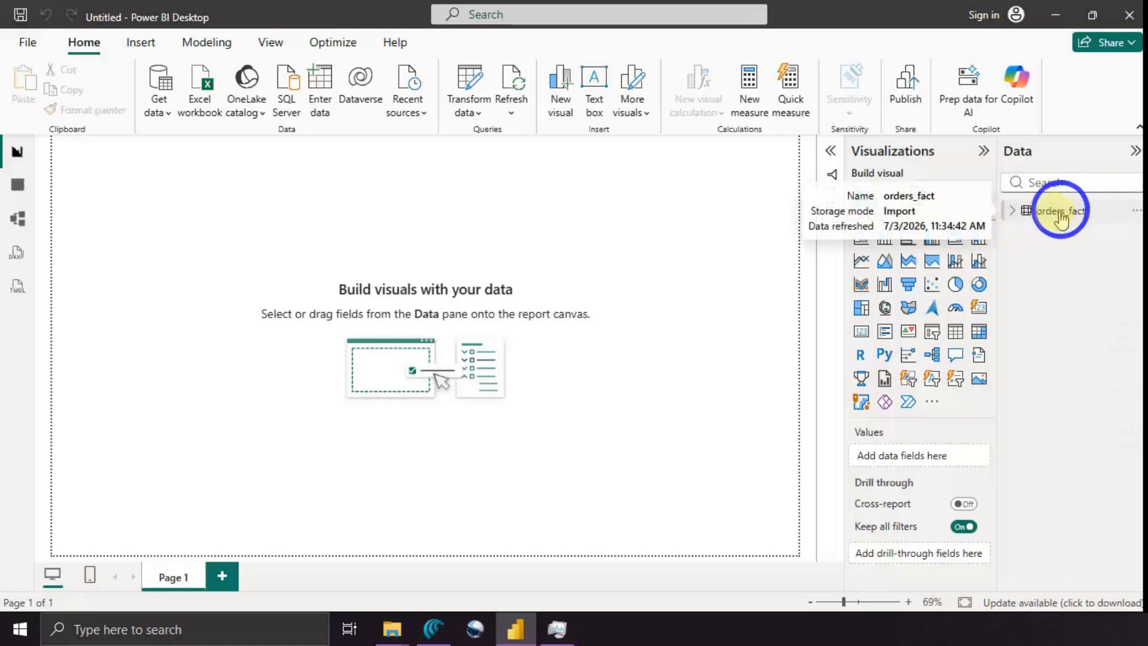
{"action": "left_click", "coordinate": [1014, 211]}
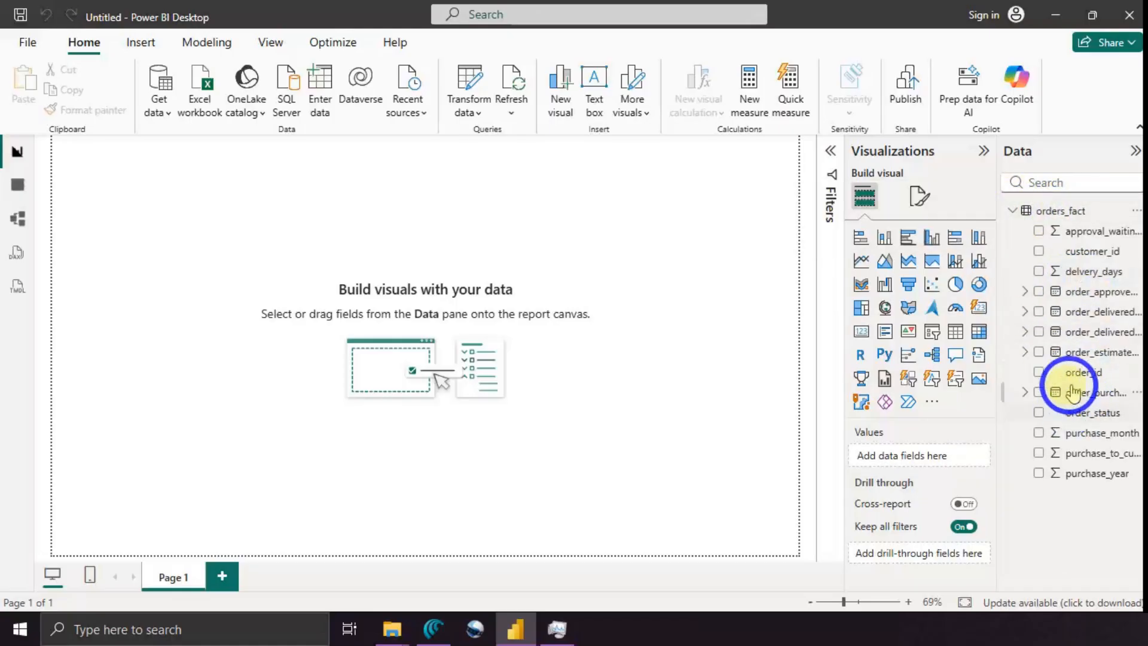
{"action": "left_click", "coordinate": [1013, 211]}
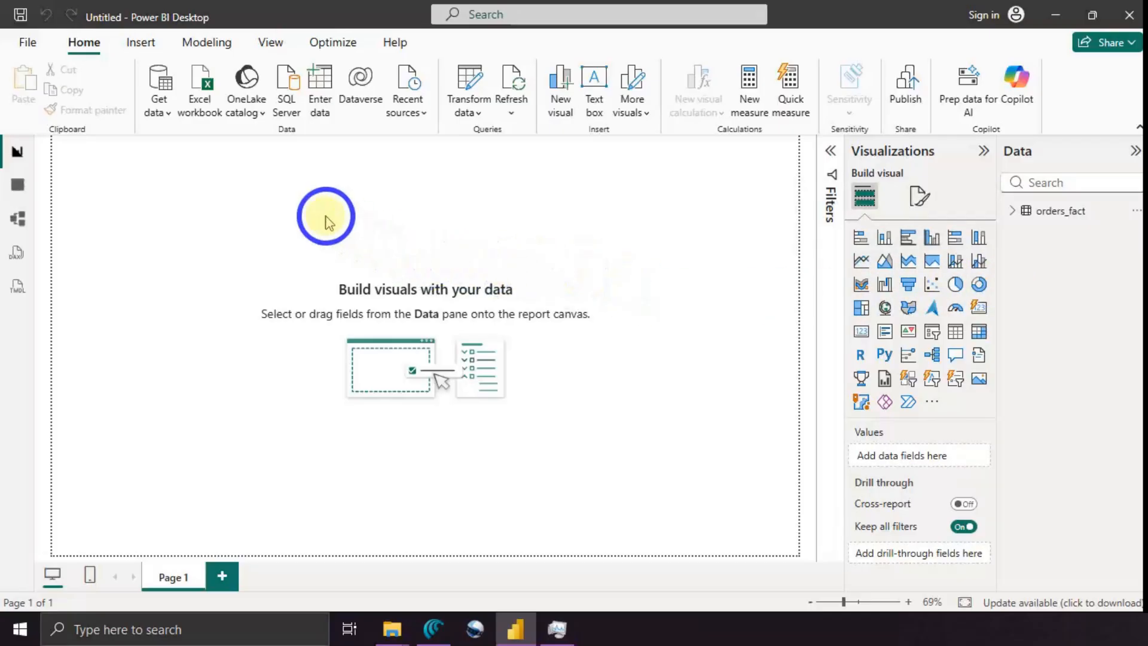
Open the Superstore_50.xlsx Excel workbook from the Pictures folder as a second data source
{"action": "left_click", "coordinate": [194, 93]}
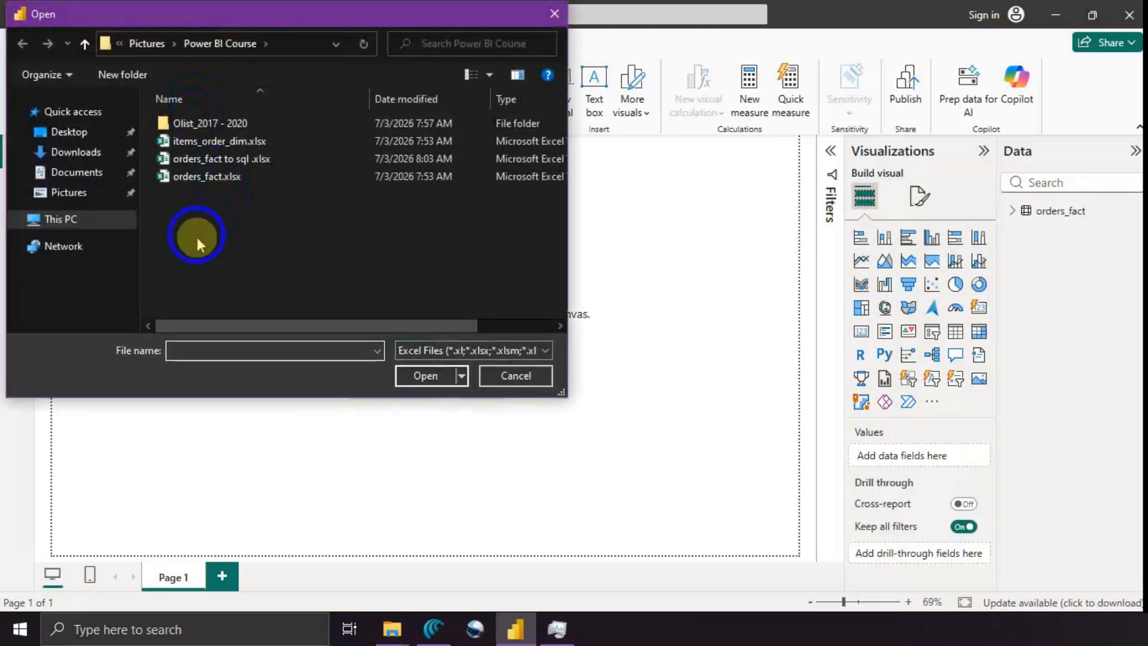
{"action": "left_click", "coordinate": [87, 45]}
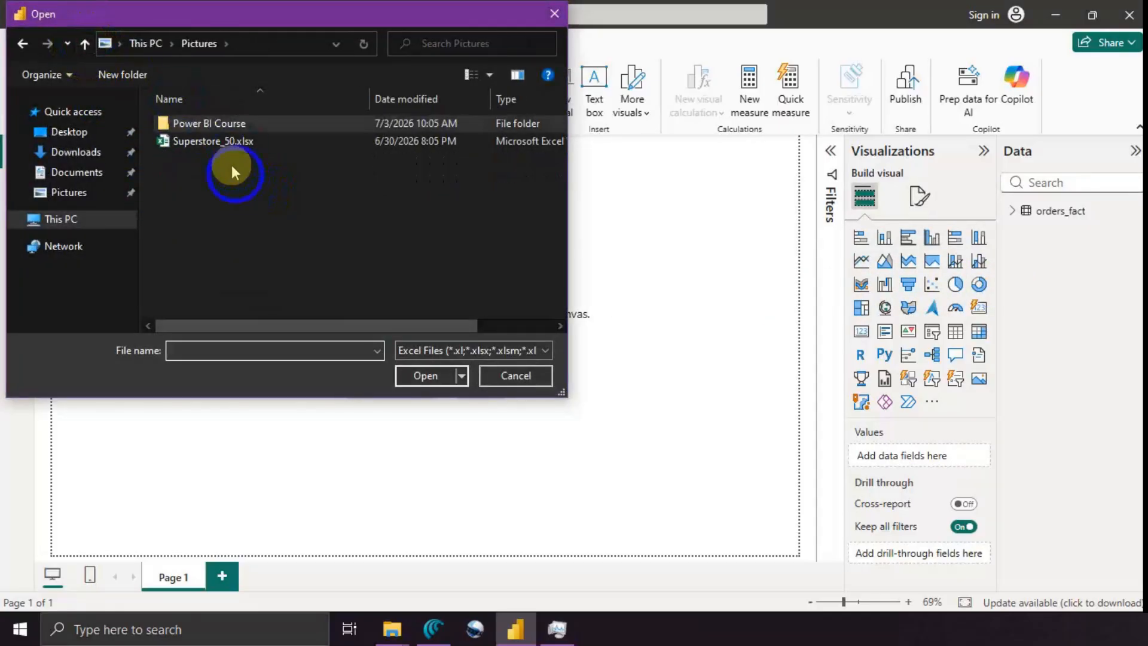
{"action": "left_click", "coordinate": [181, 145]}
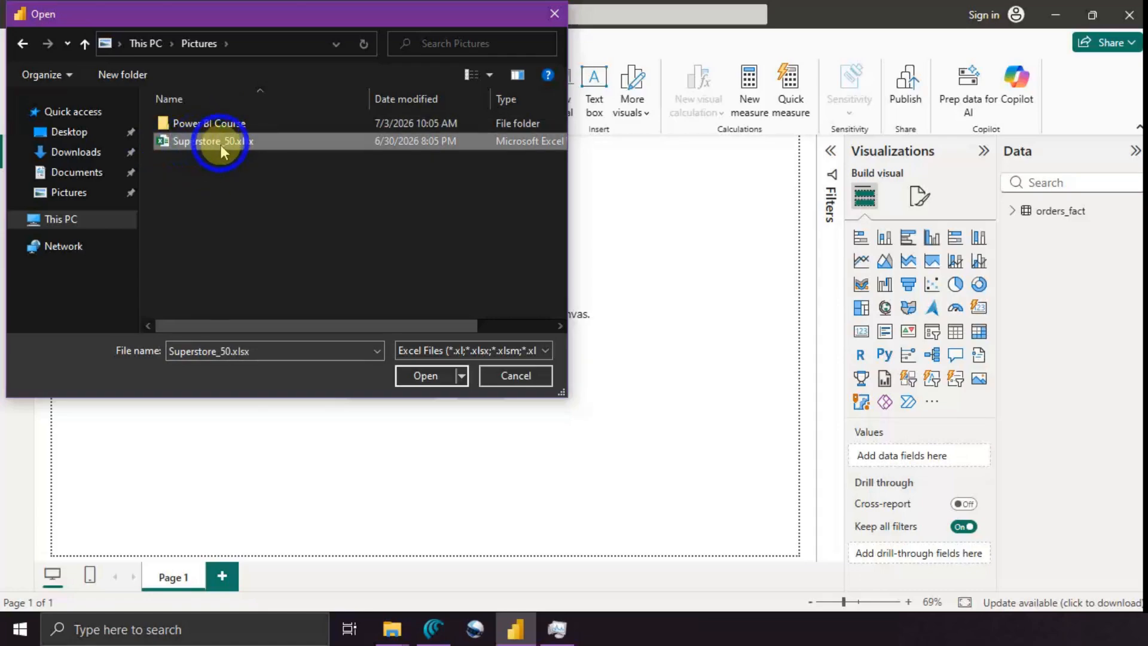
{"action": "left_click", "coordinate": [432, 378]}
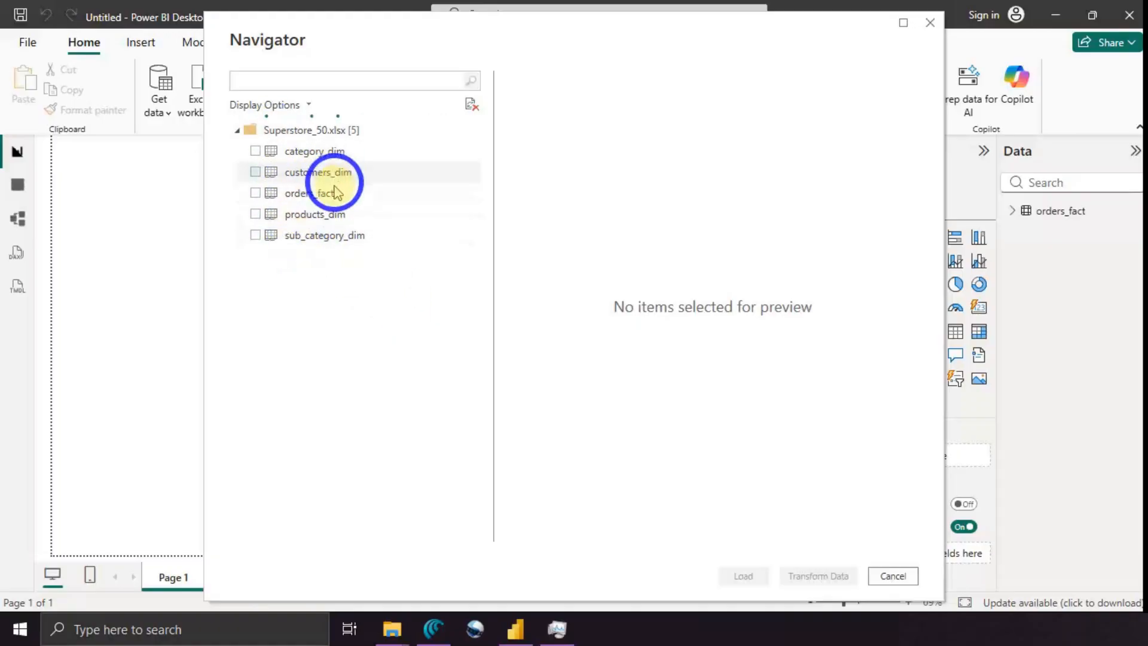
Preview the category_dim, customers_dim, orders_fact, products_dim and sub_category_dim tables of the Superstore_50 workbook
{"action": "left_click", "coordinate": [256, 152]}
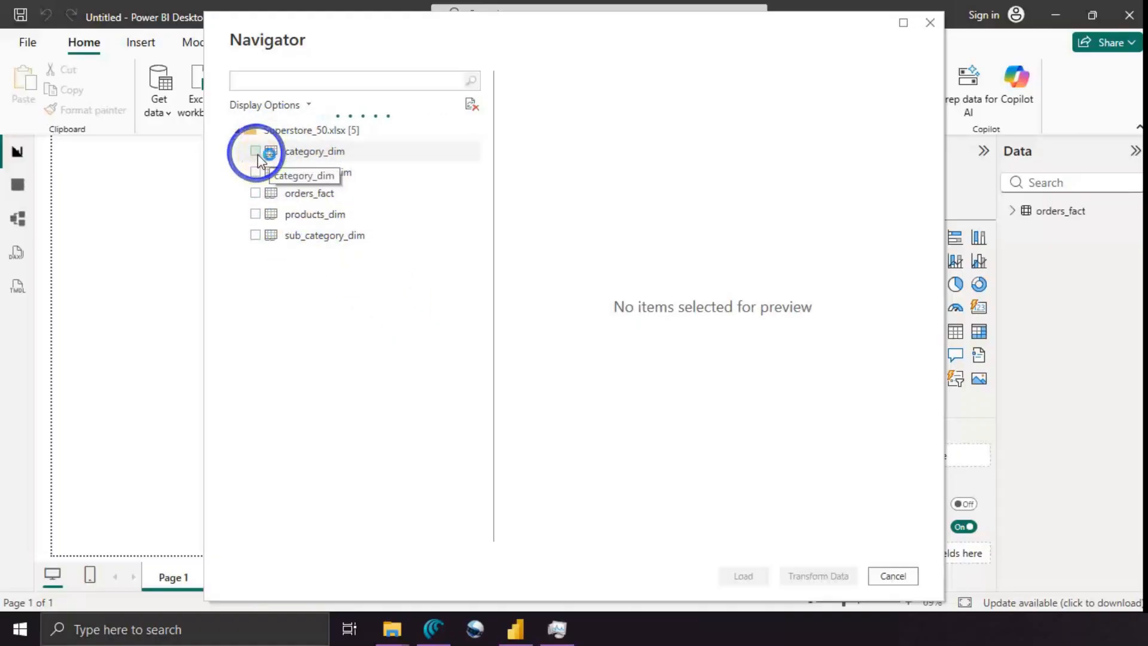
{"action": "left_click", "coordinate": [256, 152]}
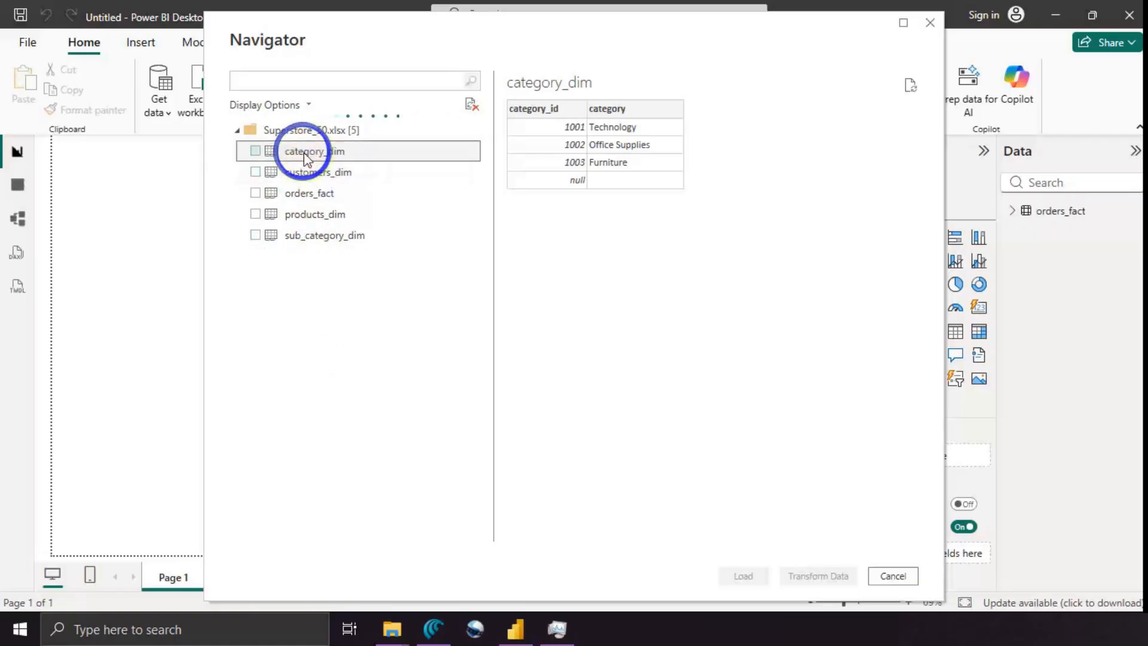
{"action": "left_click", "coordinate": [306, 172]}
{"action": "left_click", "coordinate": [311, 192]}
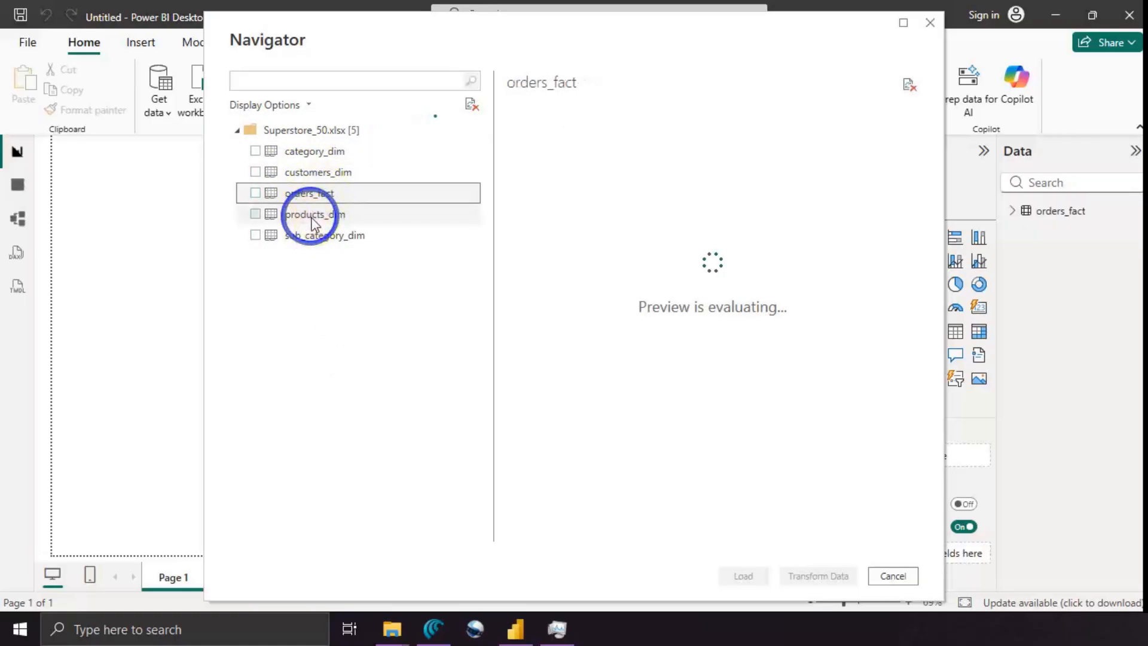
{"action": "left_click", "coordinate": [311, 218]}
{"action": "left_click", "coordinate": [313, 234]}
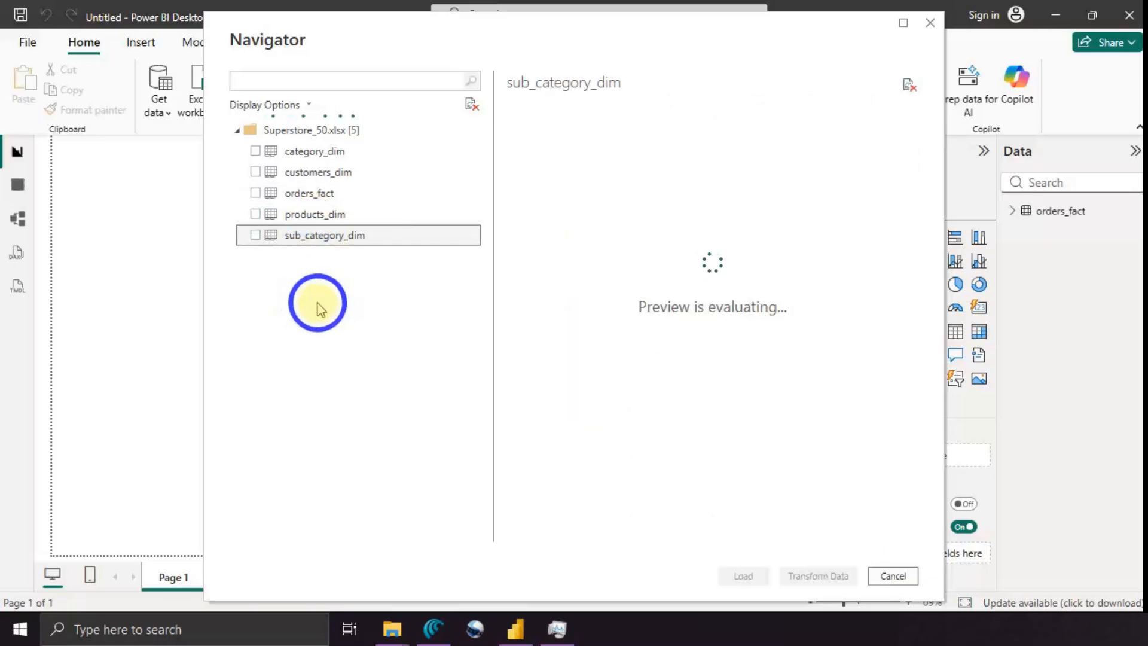
Select the category_dim, customers_dim, orders_fact and sub_category_dim tables for import, leaving products_dim out
{"action": "left_click", "coordinate": [256, 151]}
{"action": "left_click", "coordinate": [256, 172]}
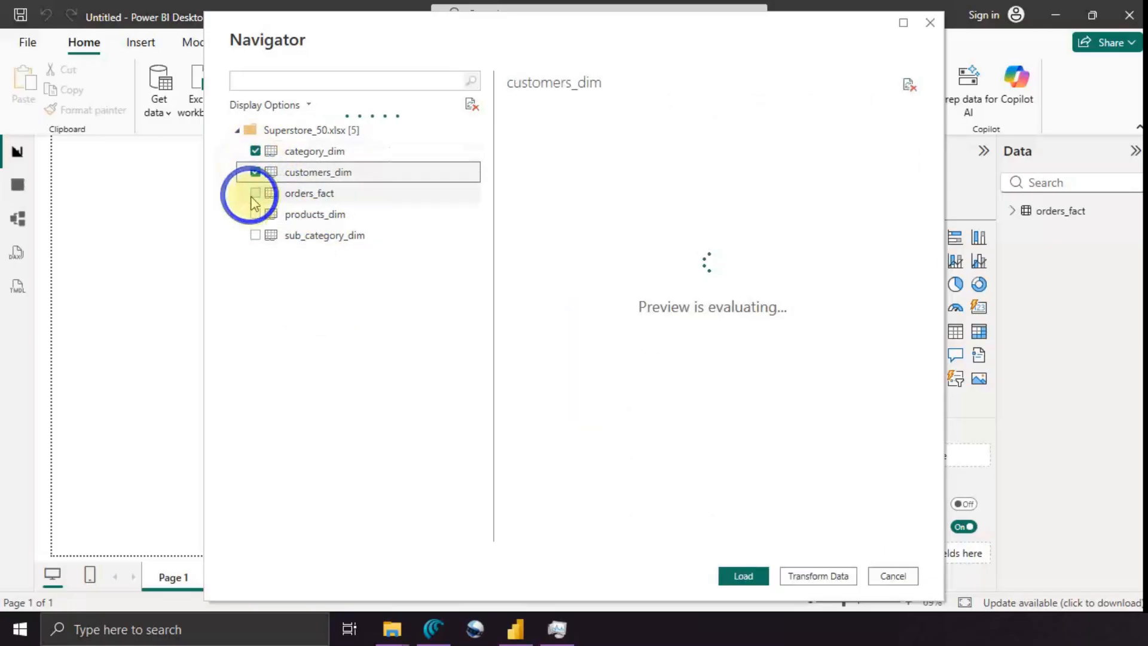
{"action": "left_click", "coordinate": [255, 193]}
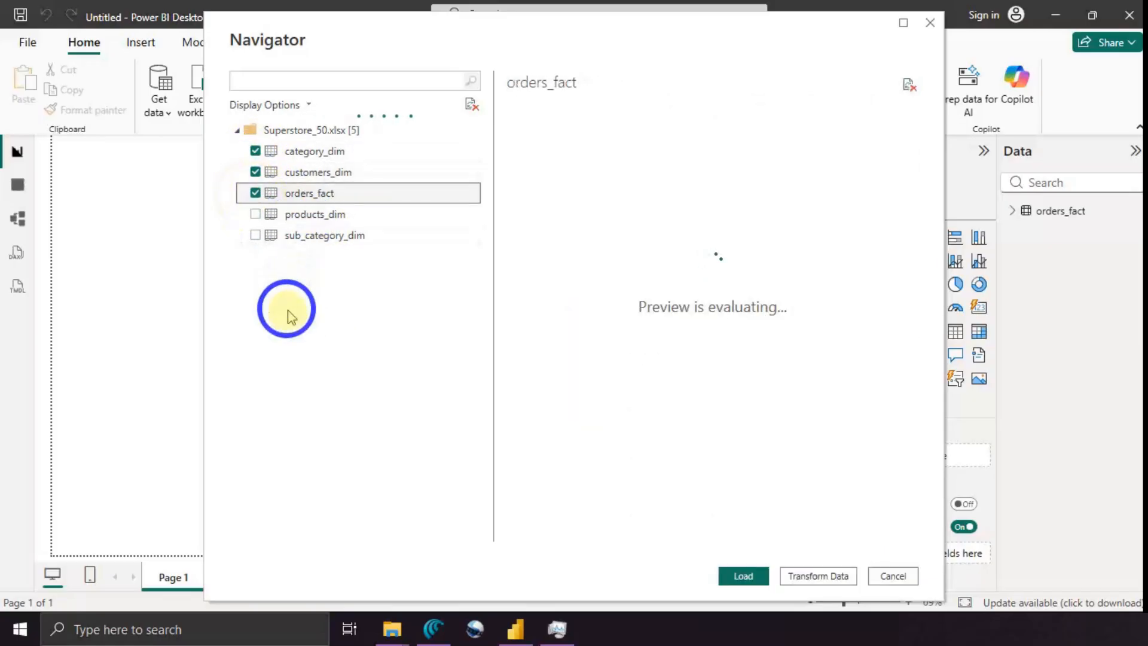
{"action": "left_click", "coordinate": [256, 215]}
{"action": "left_click", "coordinate": [255, 235]}
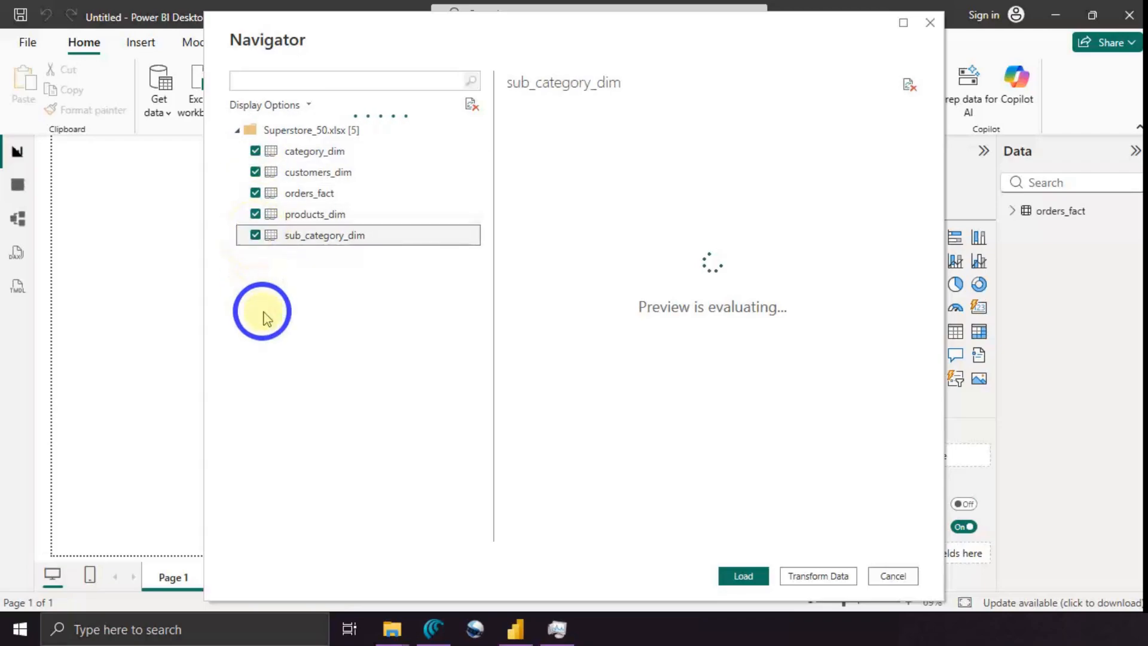
{"action": "left_click", "coordinate": [256, 214]}
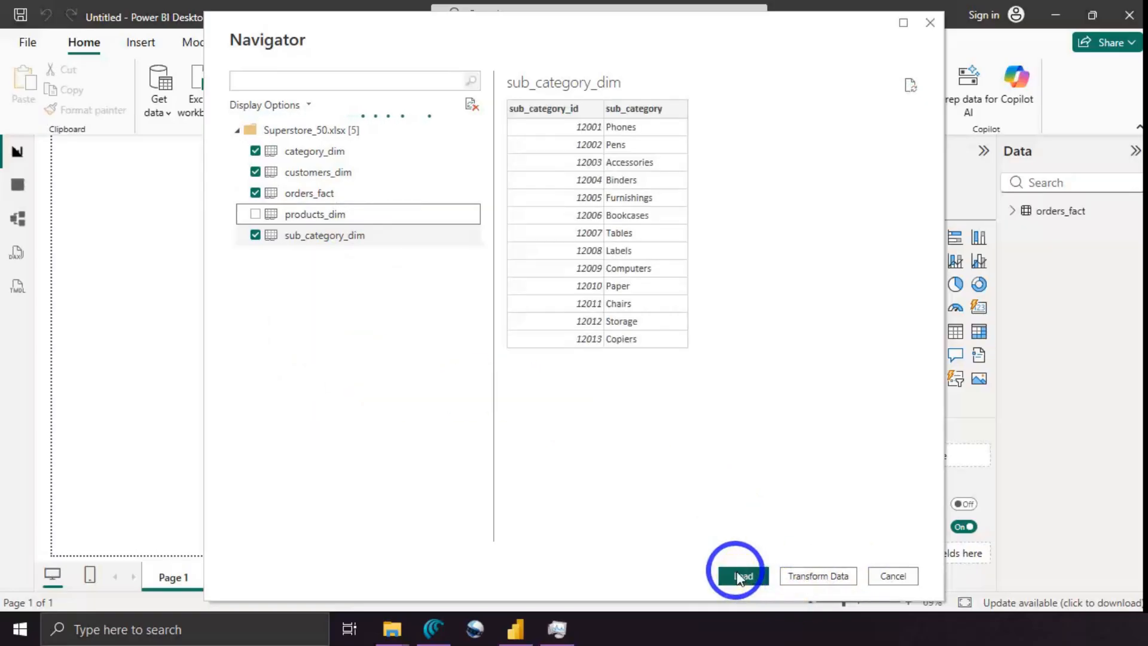
Check the previews of the selected Superstore_50 tables and load them directly into the report without transforming them
{"action": "left_click", "coordinate": [798, 576]}
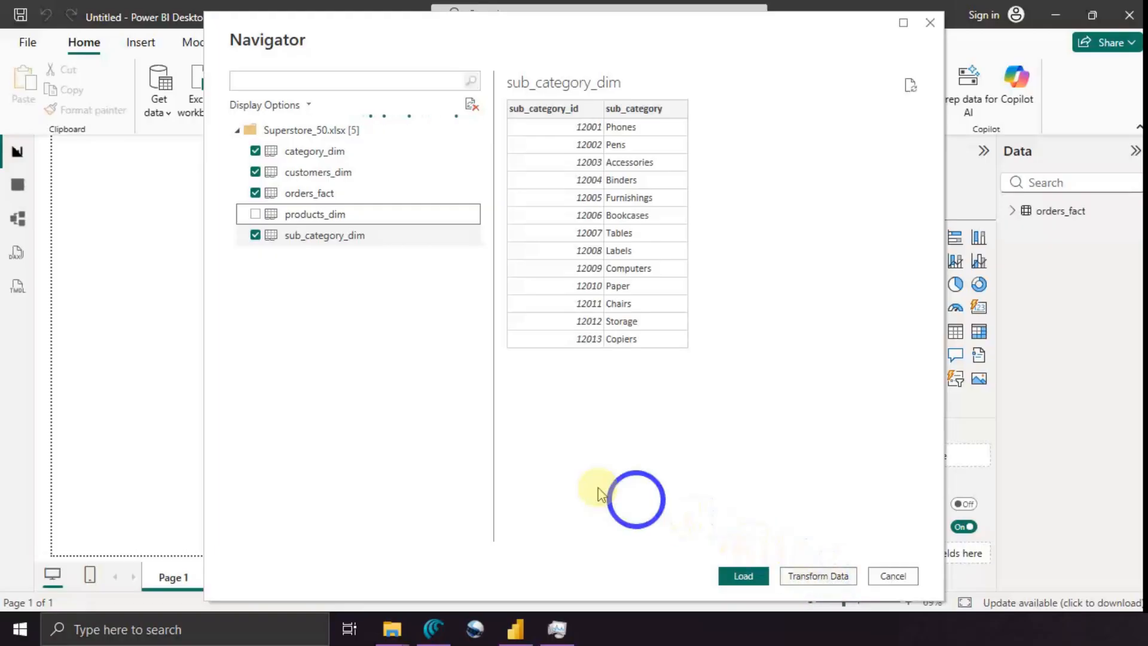
{"action": "left_click", "coordinate": [271, 193]}
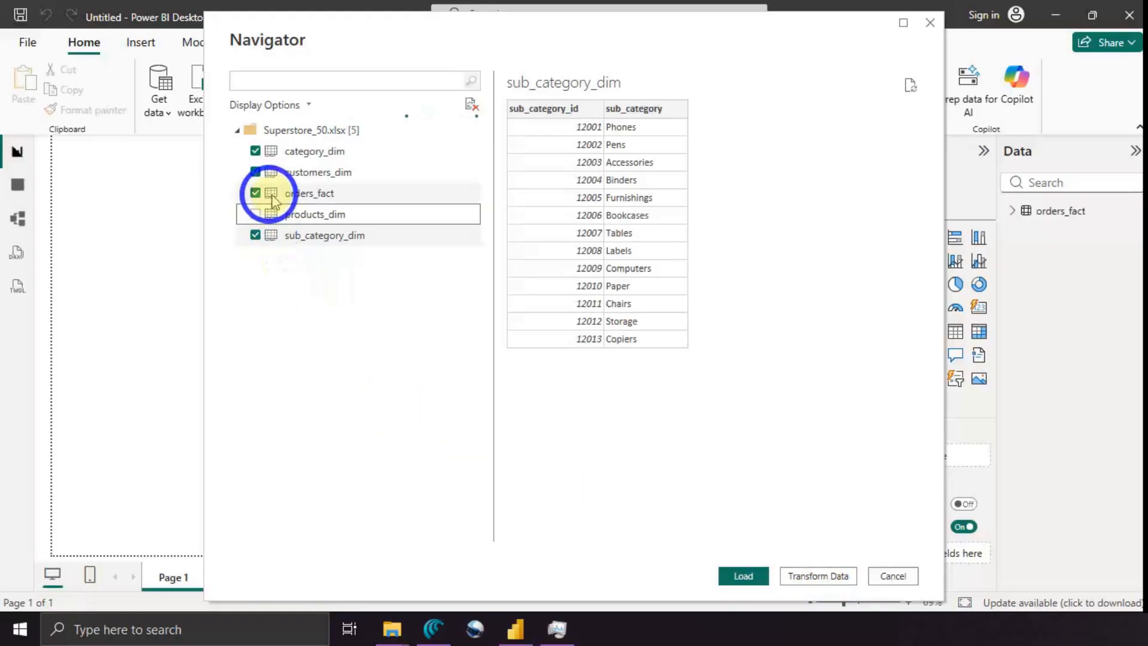
{"action": "left_click", "coordinate": [315, 172]}
{"action": "left_click", "coordinate": [315, 151]}
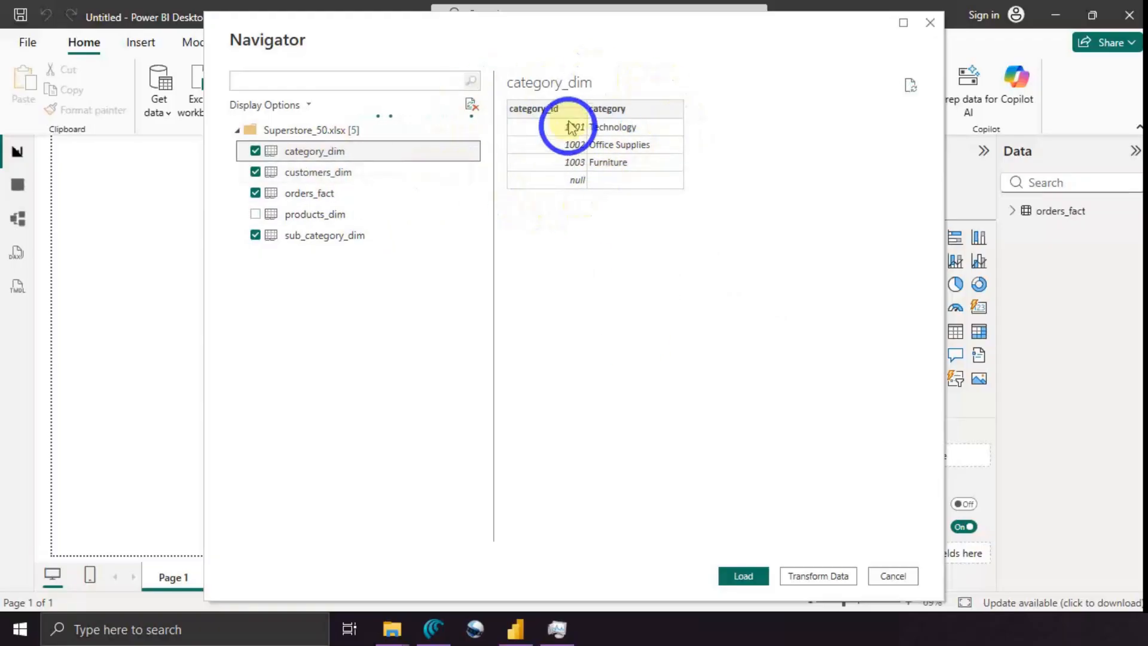
{"action": "left_click", "coordinate": [329, 172]}
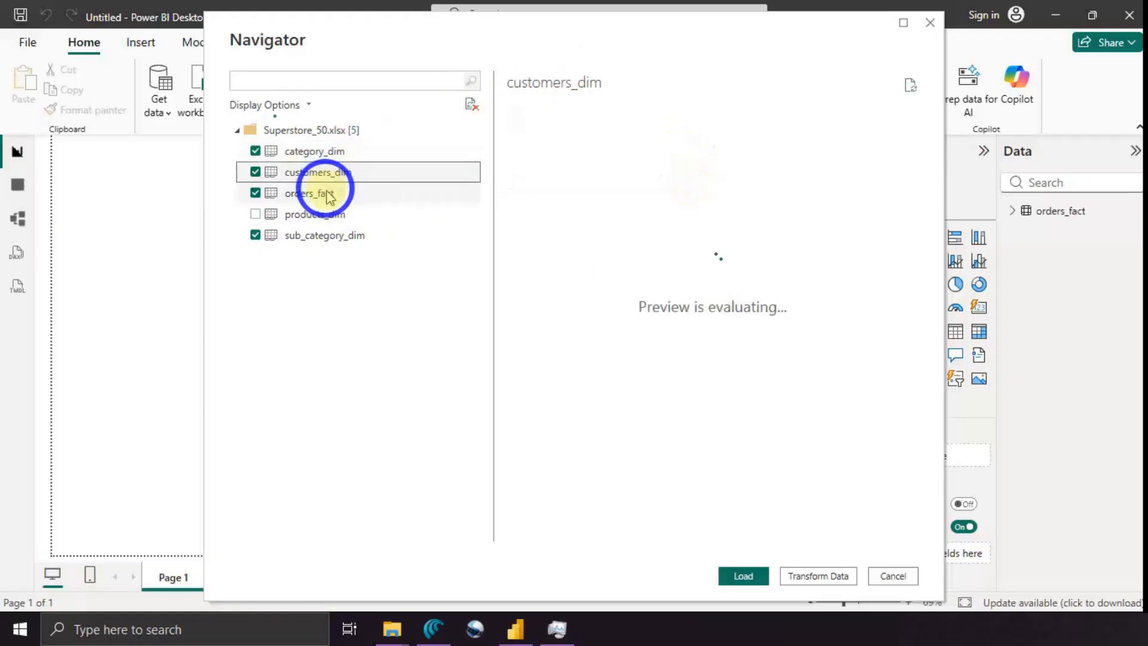
{"action": "left_click", "coordinate": [326, 193]}
{"action": "left_click", "coordinate": [332, 234]}
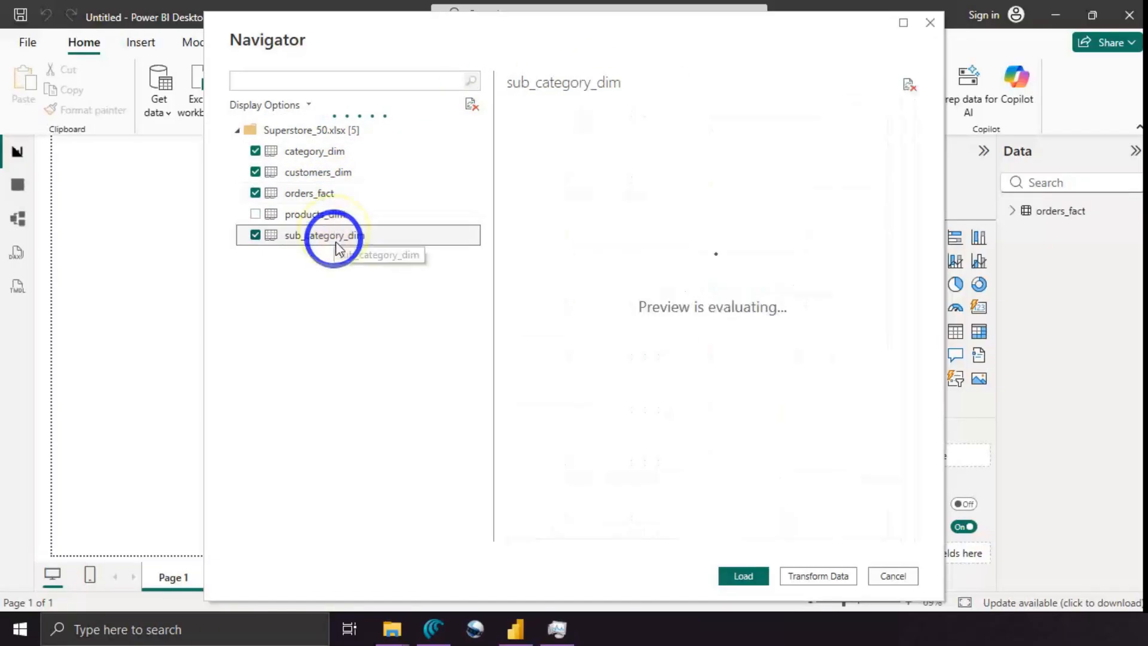
{"action": "left_click", "coordinate": [744, 572]}
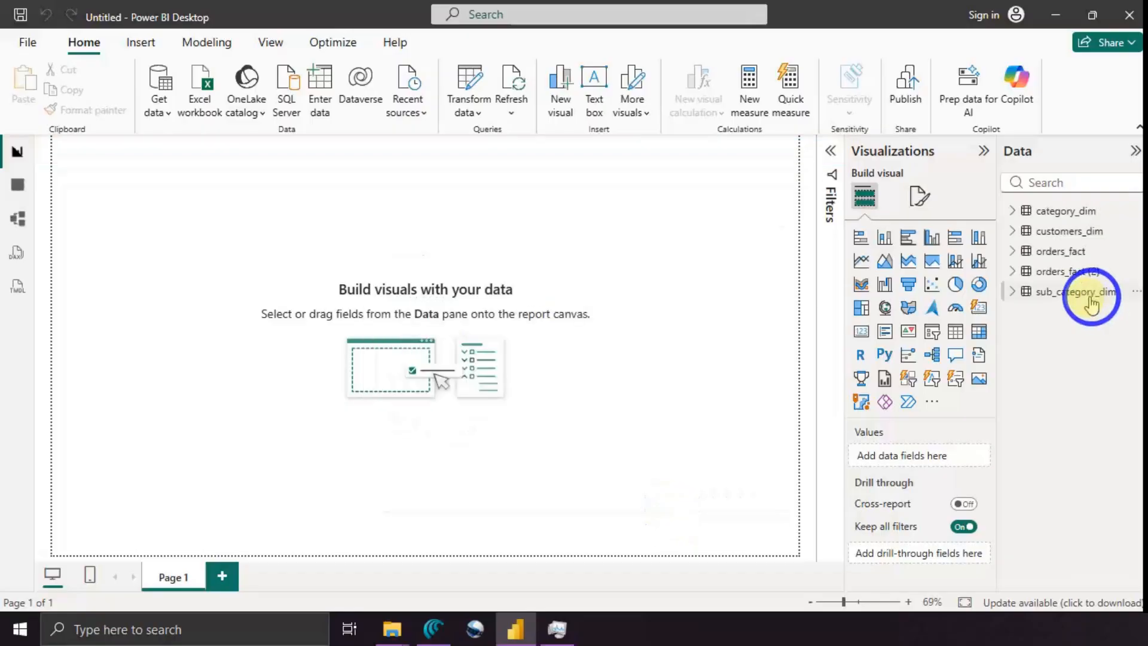
Look through the loaded tables in the report's data list, including customers_dim, orders_fact (2) and sub_category_dim
{"action": "left_click", "coordinate": [1050, 239]}
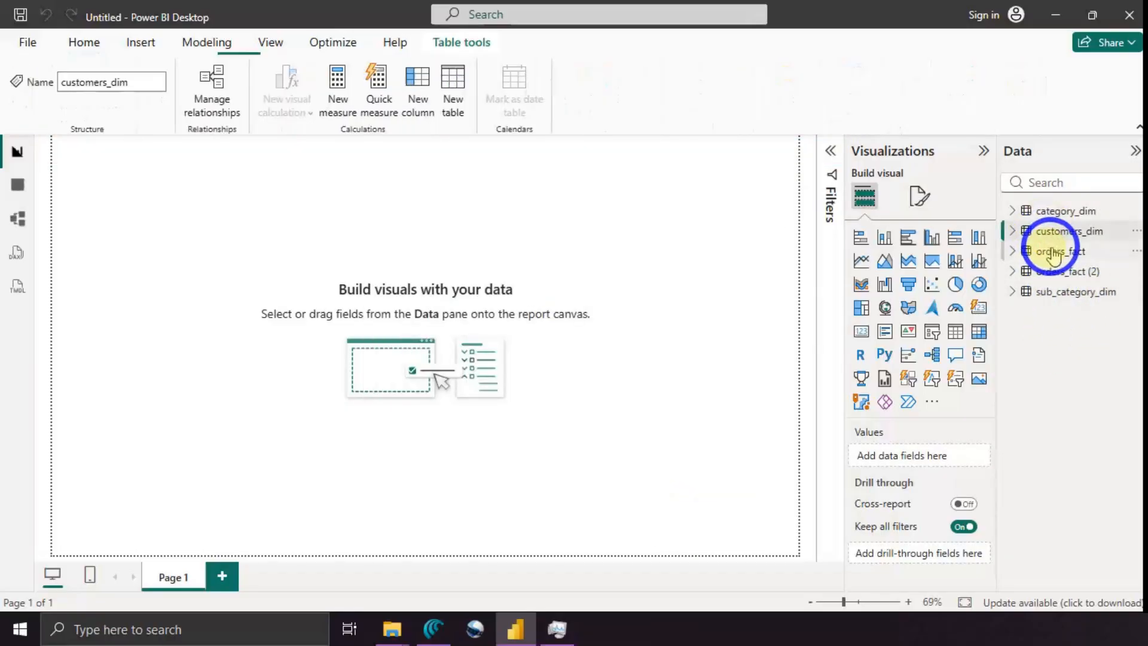
{"action": "left_click", "coordinate": [1053, 272]}
{"action": "left_click", "coordinate": [1055, 296]}
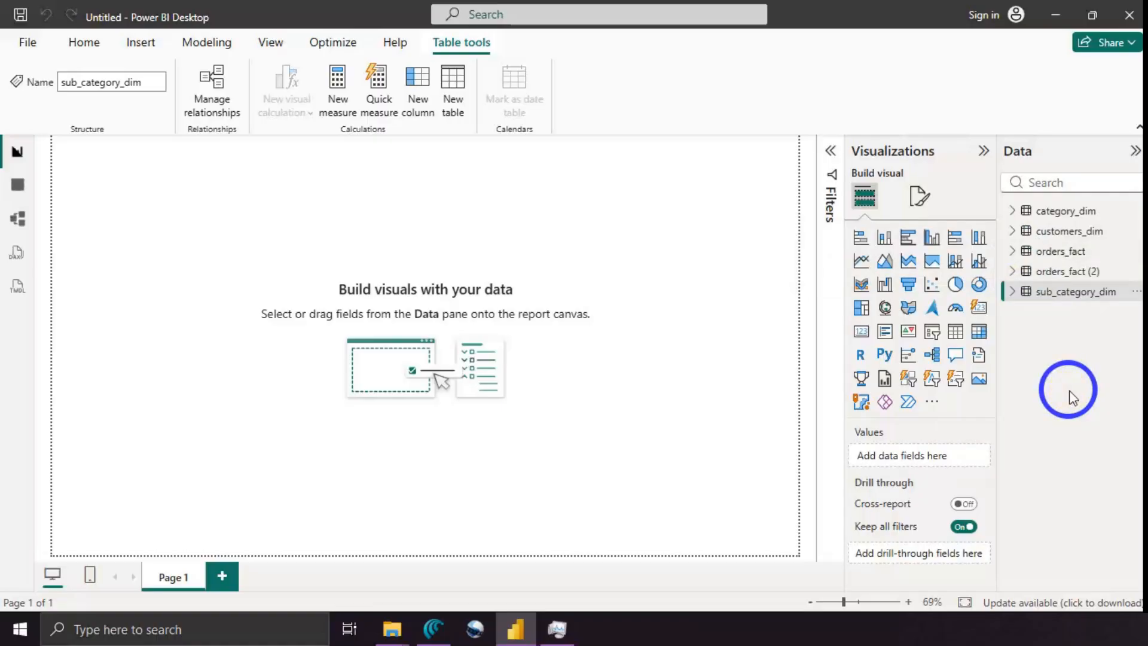
{"action": "left_click", "coordinate": [1062, 347]}
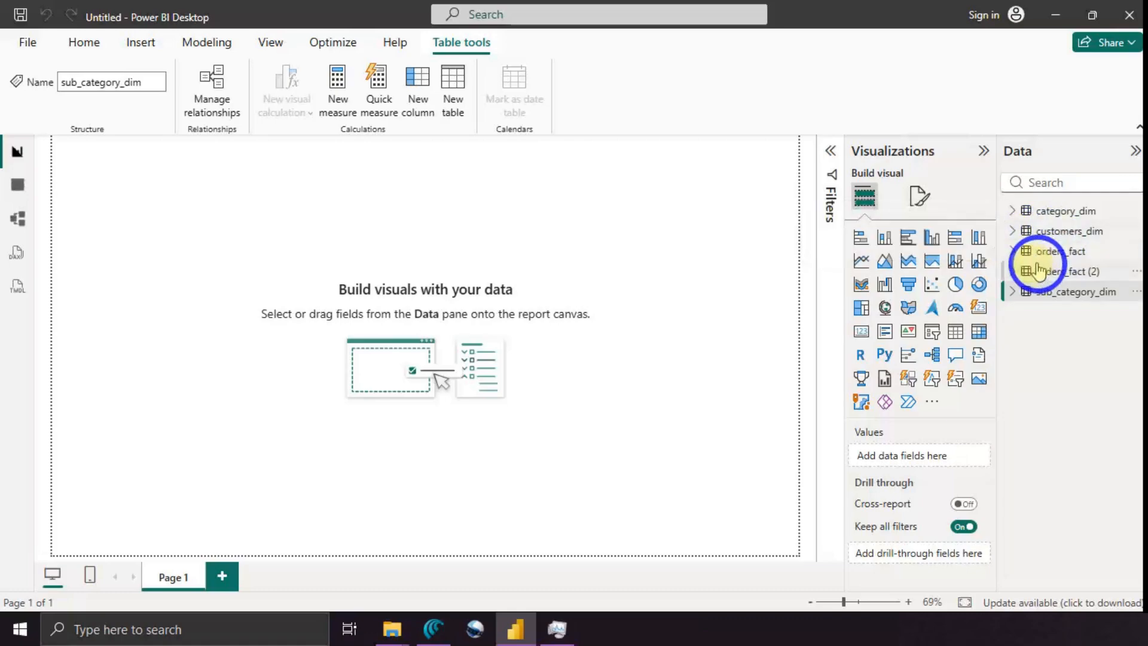
Expand the orders_fact fields, insert a stacked bar chart on Page 1 and move it lower on the canvas
{"action": "left_click", "coordinate": [1024, 251]}
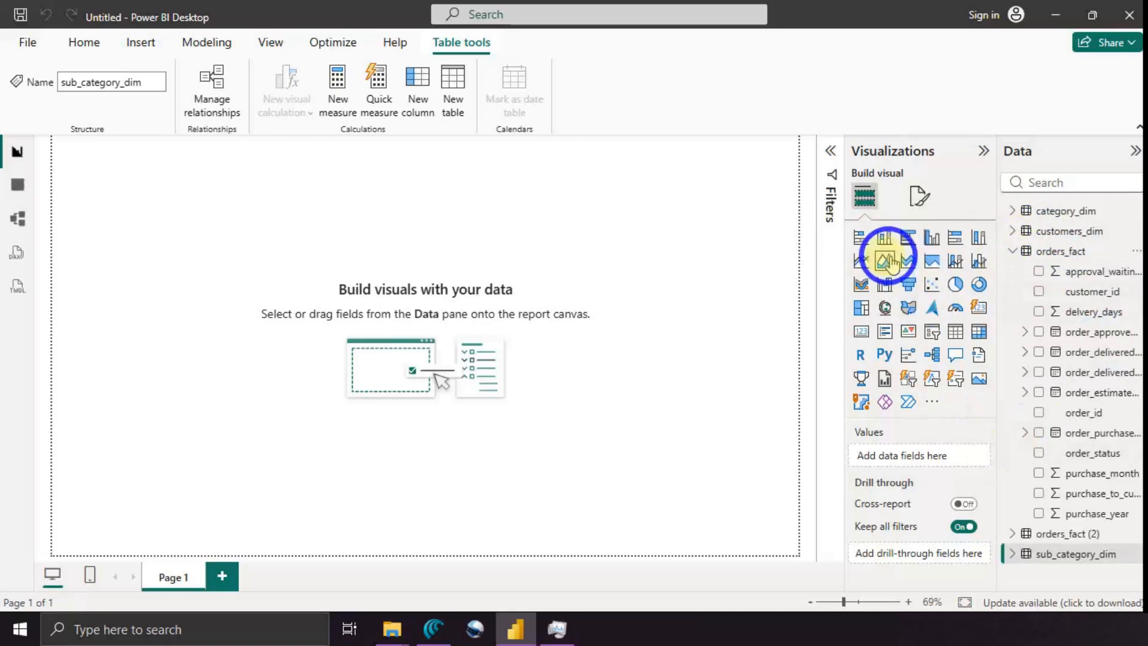
{"action": "left_click", "coordinate": [862, 240]}
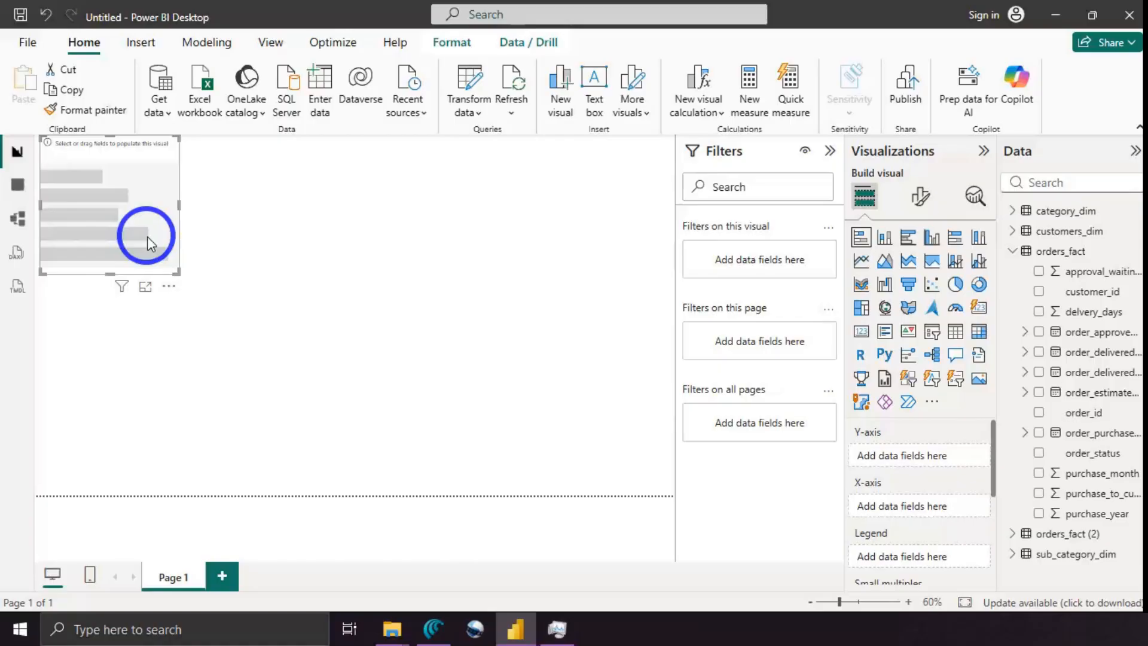
{"action": "left_click_drag", "start_coordinate": [115, 216], "coordinate": [114, 286]}
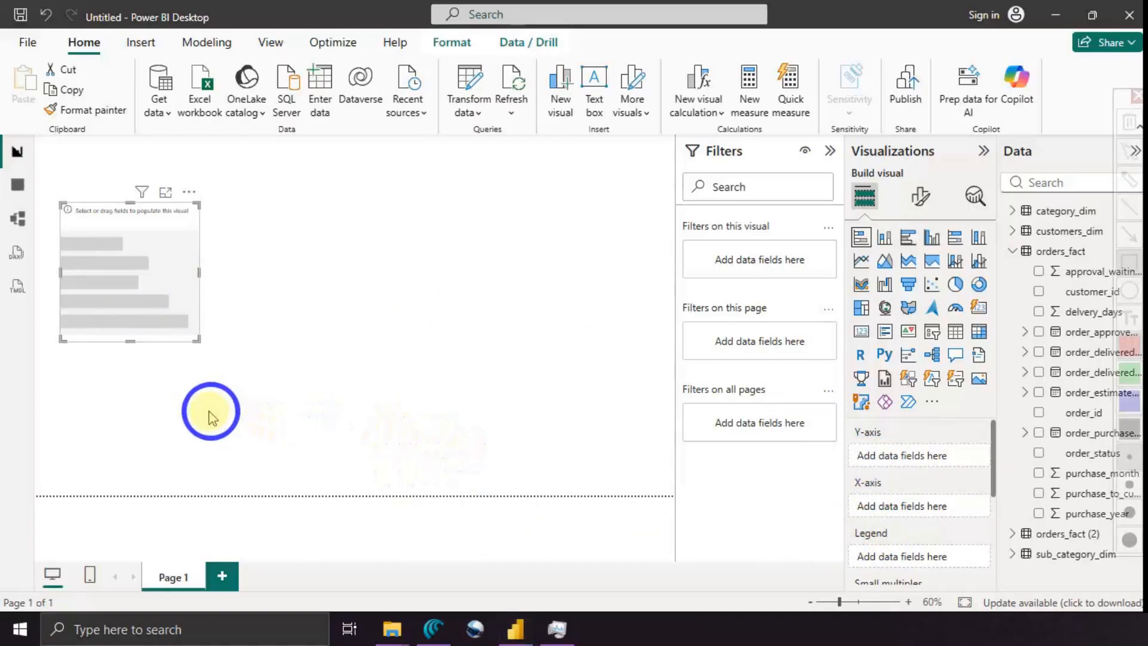
{"action": "left_click_drag", "start_coordinate": [89, 364], "coordinate": [150, 365]}
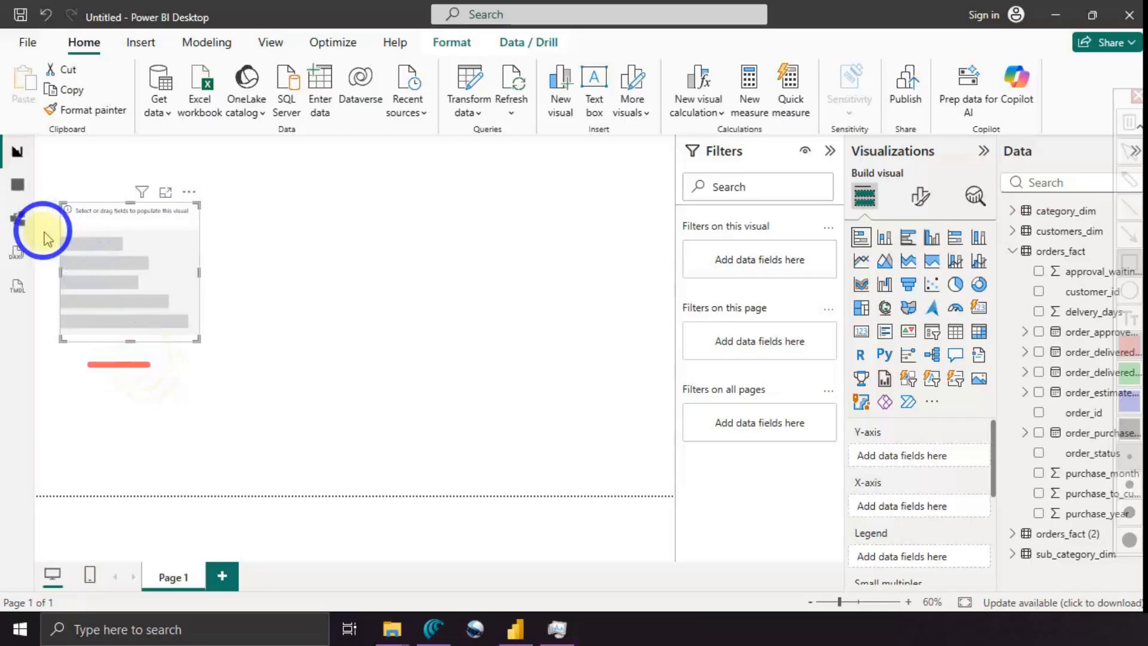
{"action": "left_click_drag", "start_coordinate": [45, 230], "coordinate": [43, 306]}
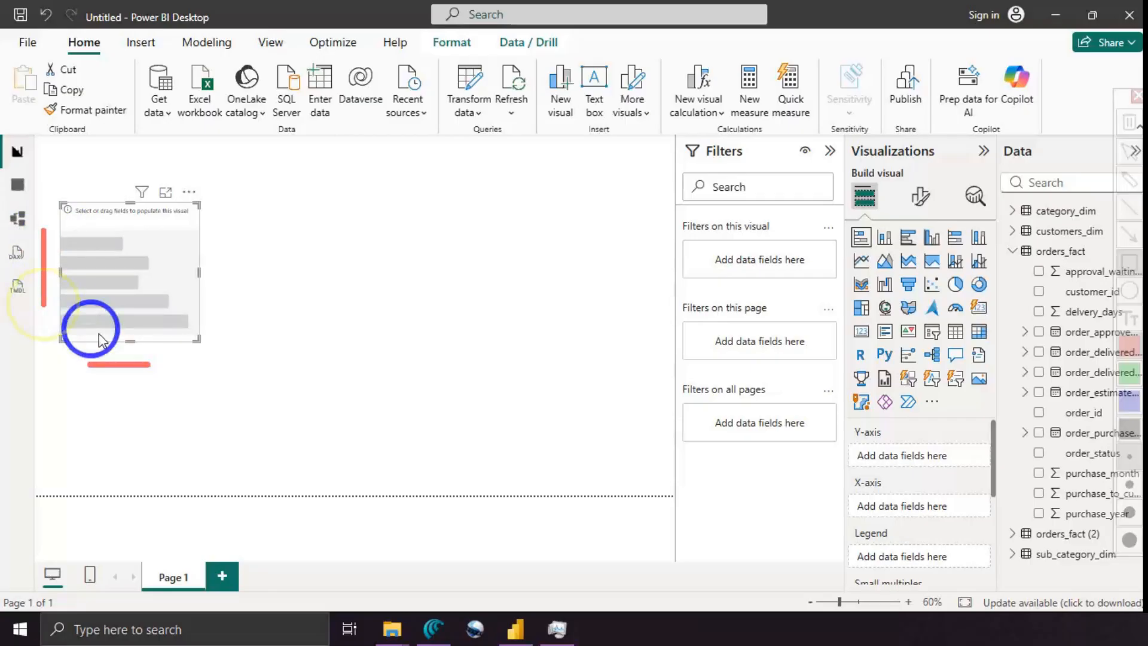
{"action": "key", "text": "Escape"}
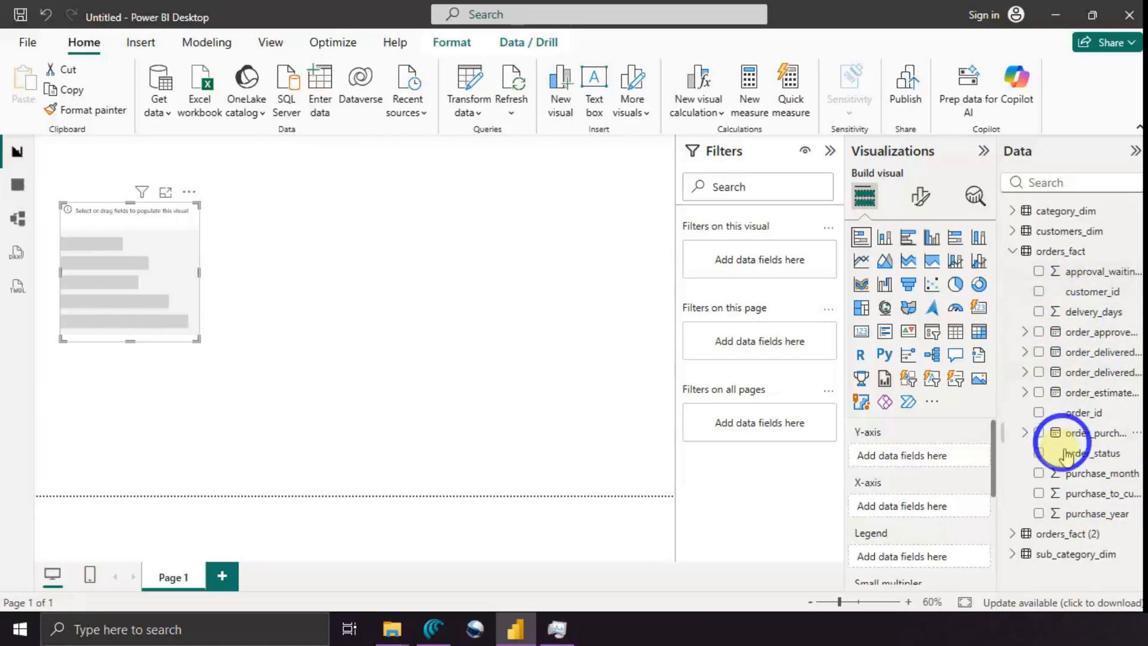
Add sales from orders_fact (2) to the bar chart's X-axis and sub_category_id from sub_category_dim to its Y-axis
{"action": "left_click_drag", "start_coordinate": [1072, 519], "coordinate": [141, 335]}
{"action": "left_click", "coordinate": [1073, 531]}
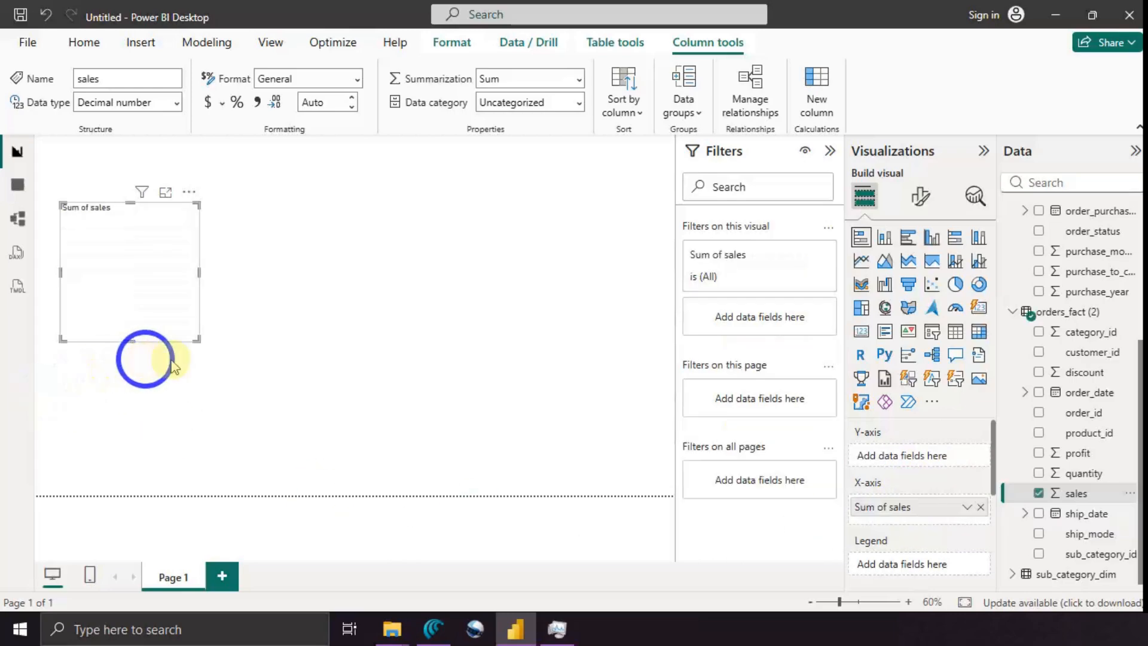
{"action": "left_click", "coordinate": [1015, 573]}
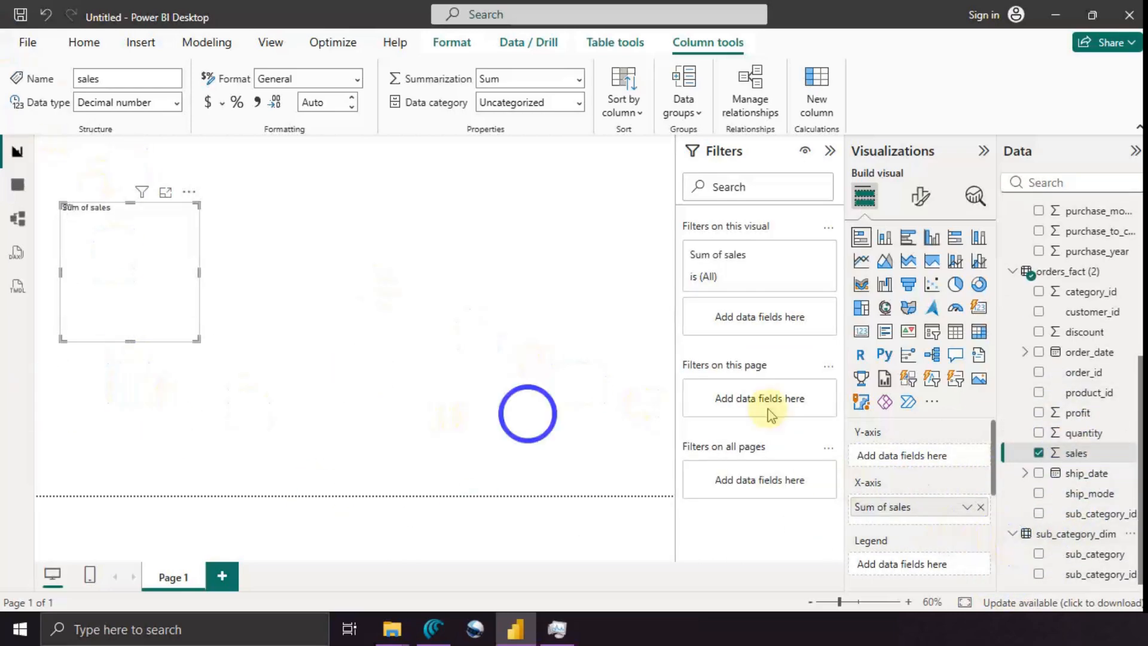
{"action": "left_click_drag", "start_coordinate": [1098, 581], "coordinate": [935, 462]}
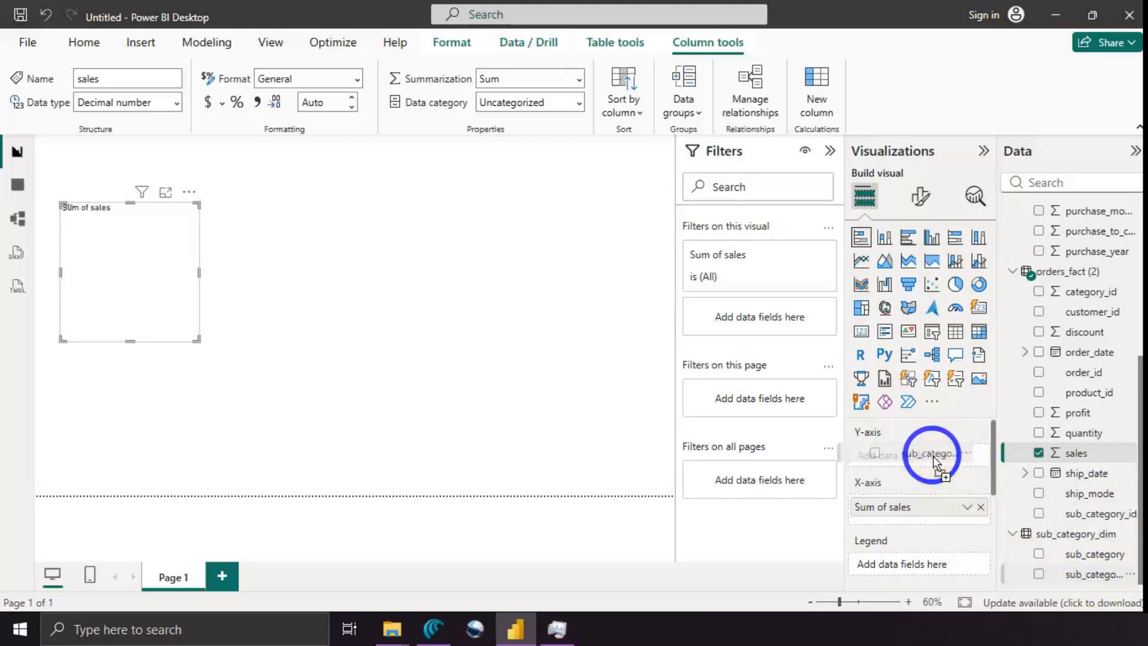
{"action": "left_click_drag", "start_coordinate": [935, 462], "coordinate": [932, 459]}
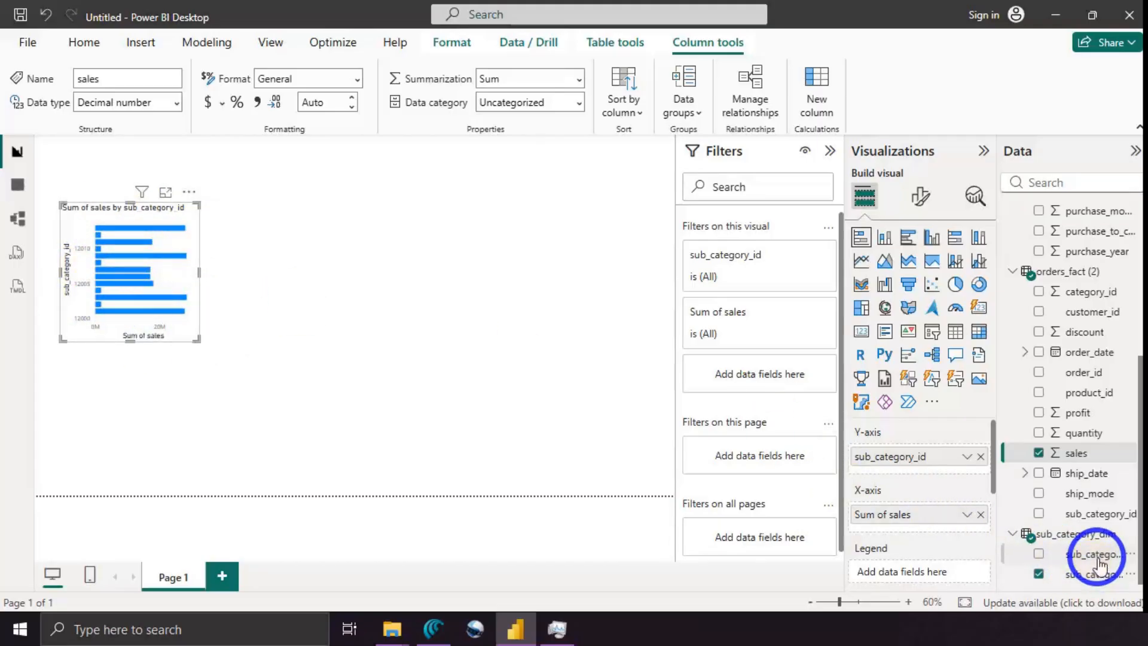
Replace sub_category_id with sub_category on the chart's Y-axis and move the chart further right on the canvas
{"action": "left_click_drag", "start_coordinate": [1099, 565], "coordinate": [936, 494]}
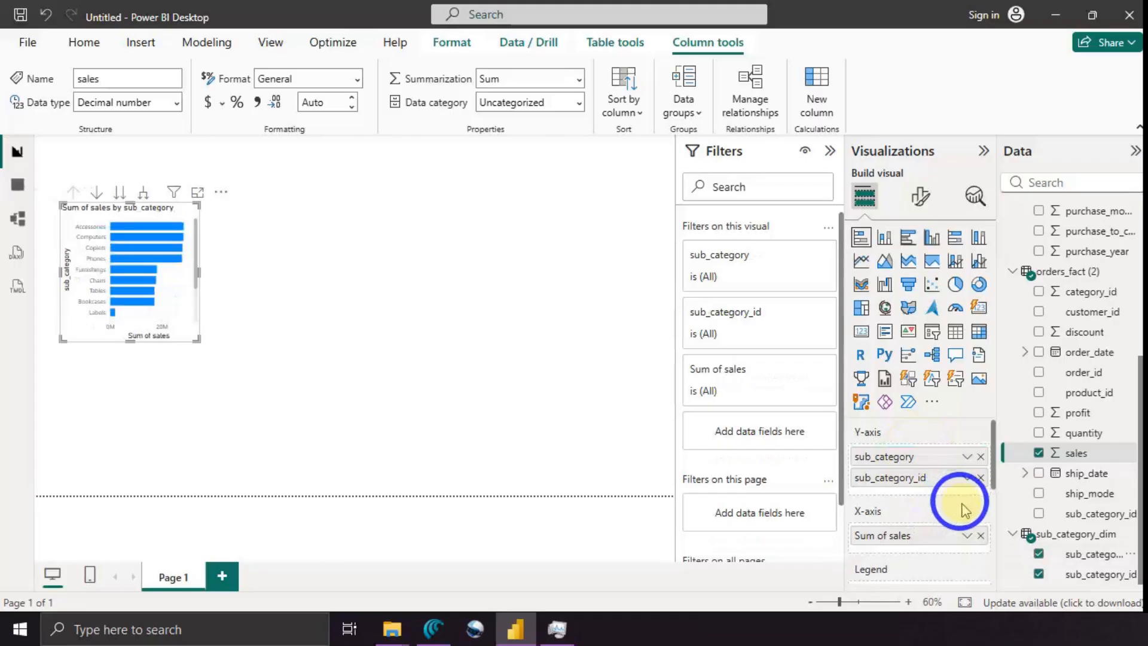
{"action": "left_click", "coordinate": [980, 477]}
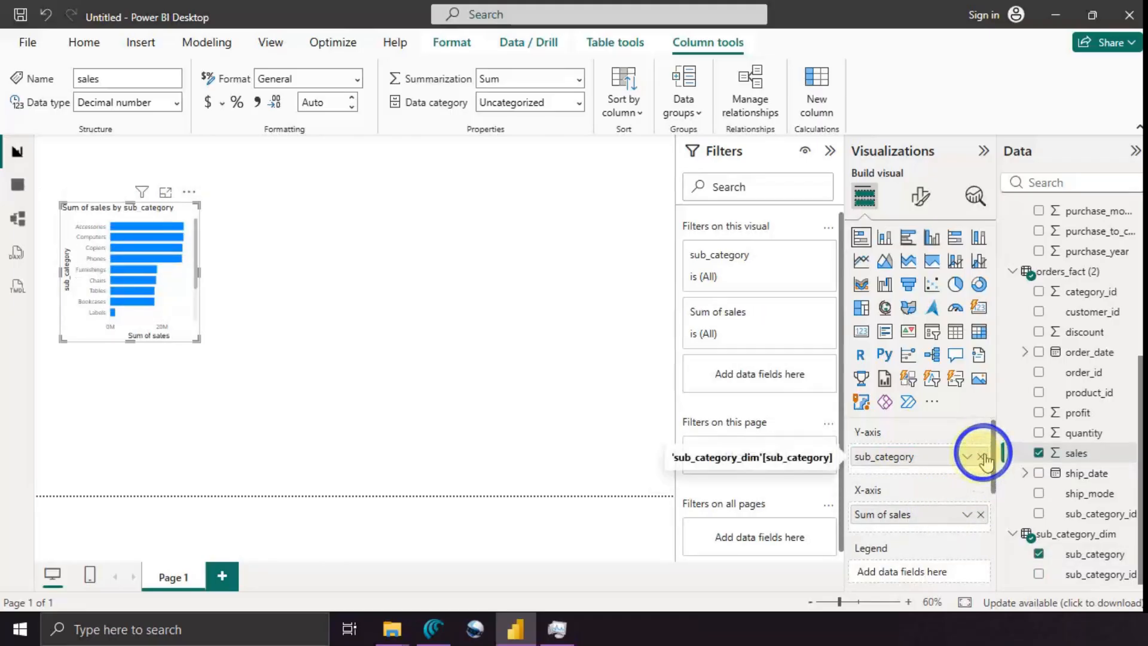
{"action": "left_click", "coordinate": [982, 457]}
{"action": "left_click_drag", "start_coordinate": [1094, 553], "coordinate": [891, 461]}
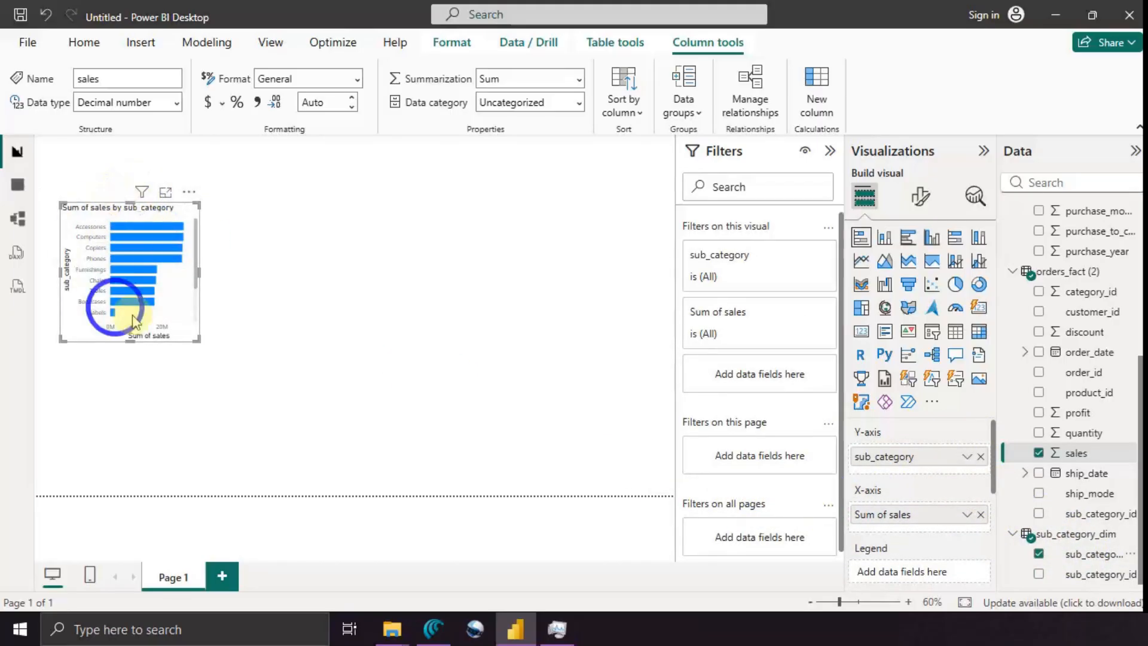
{"action": "left_click_drag", "start_coordinate": [167, 269], "coordinate": [251, 275]}
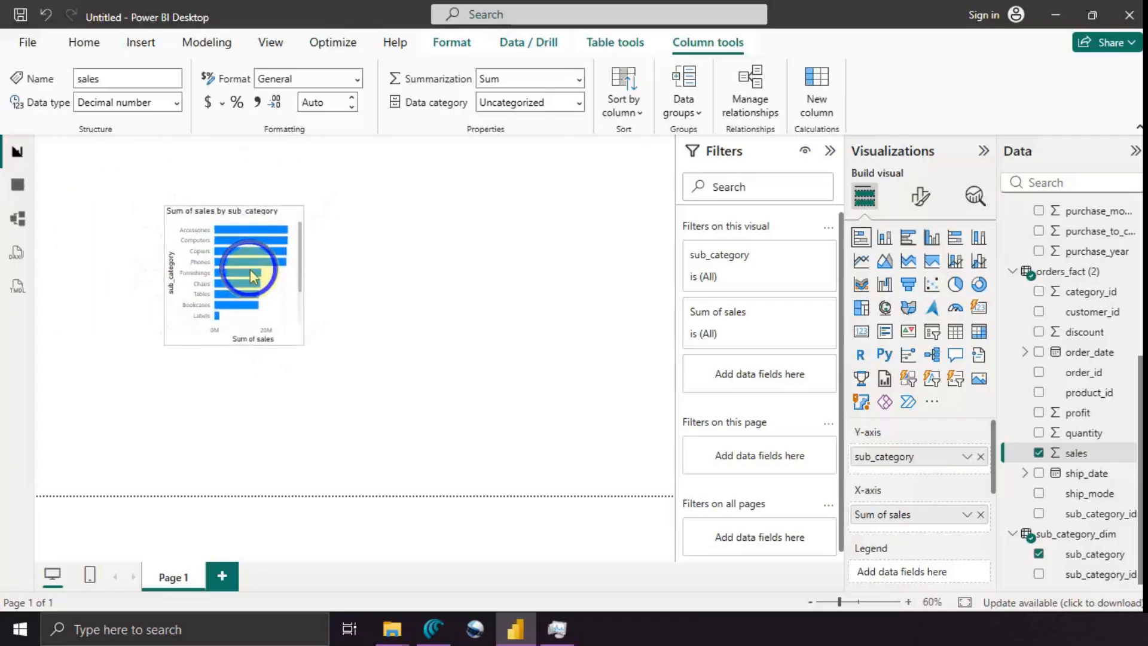
Enlarge the bar chart until every sub-category fits, inspect it in focus mode and return to the report page
{"action": "left_click", "coordinate": [242, 279]}
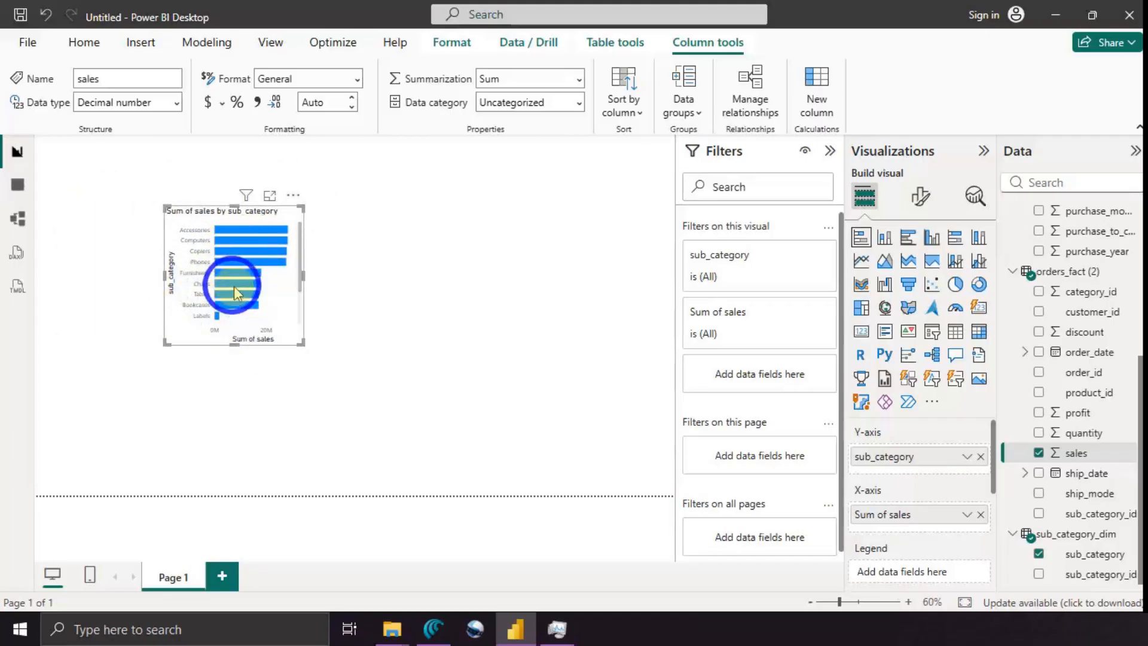
{"action": "left_click_drag", "start_coordinate": [235, 287], "coordinate": [216, 272]}
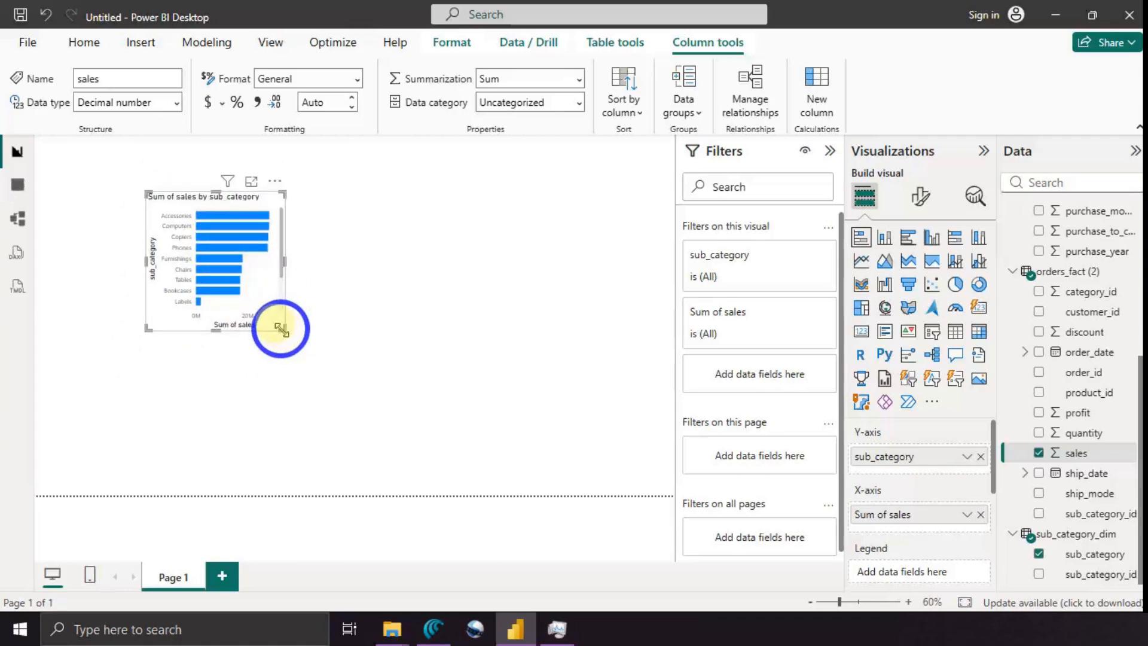
{"action": "left_click_drag", "start_coordinate": [281, 328], "coordinate": [425, 415]}
{"action": "mouse_move", "coordinate": [312, 242]}
{"action": "left_mouse_down"}
{"action": "mouse_move", "coordinate": [281, 206]}
{"action": "mouse_move", "coordinate": [320, 260]}
{"action": "mouse_move", "coordinate": [304, 259]}
{"action": "left_mouse_up"}
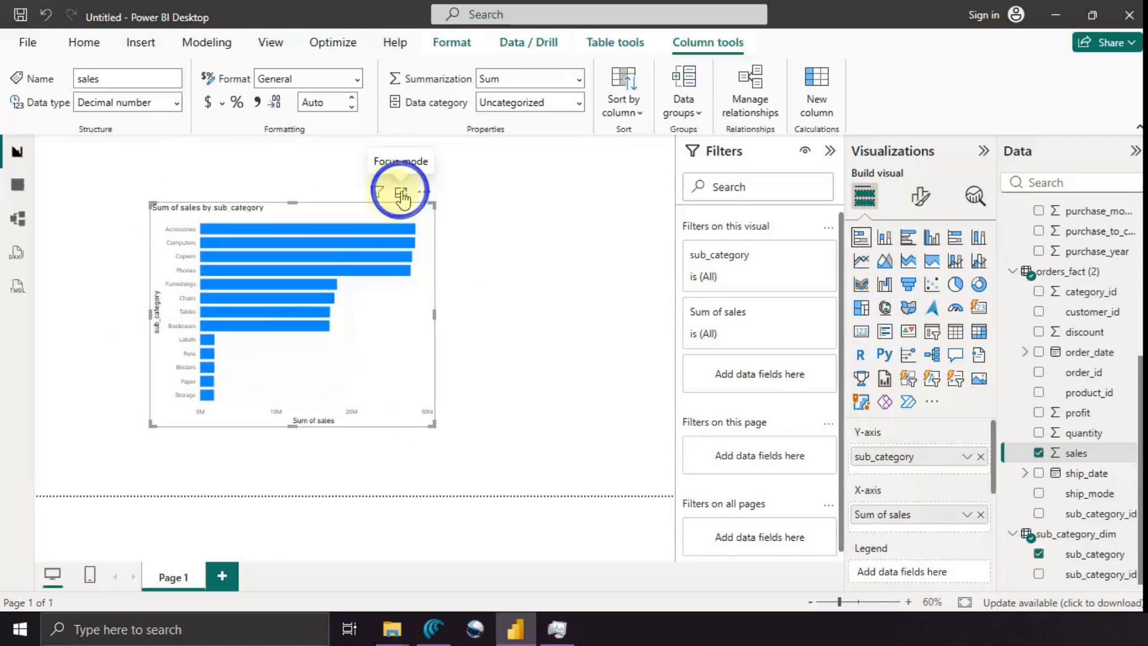
{"action": "left_click", "coordinate": [401, 195]}
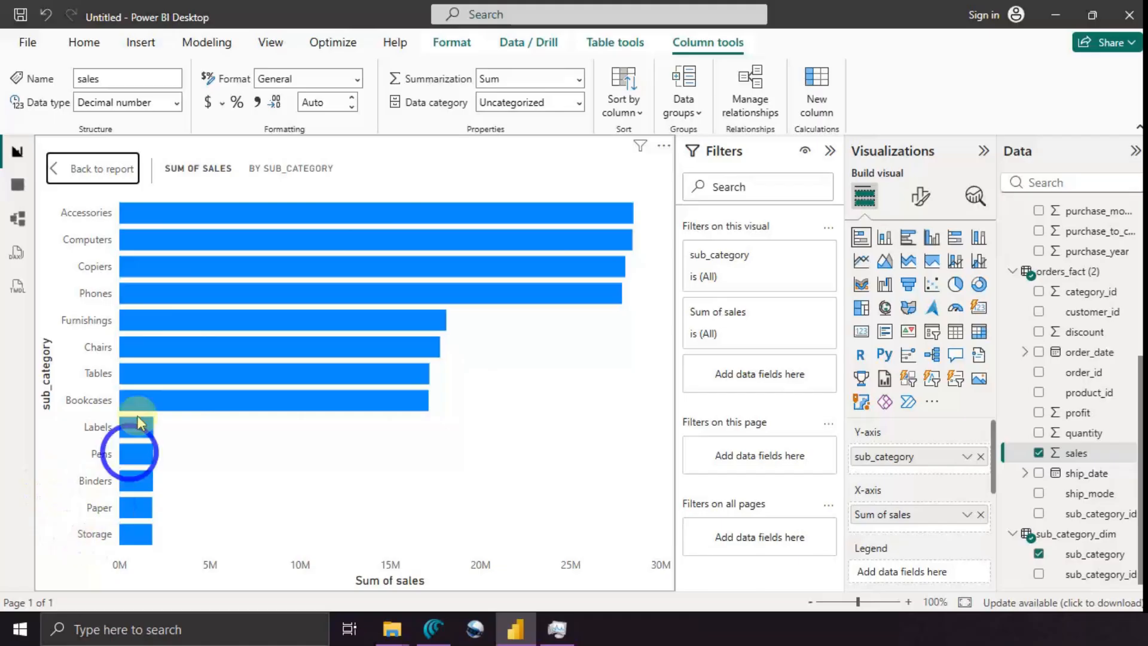
{"action": "left_click", "coordinate": [93, 172]}
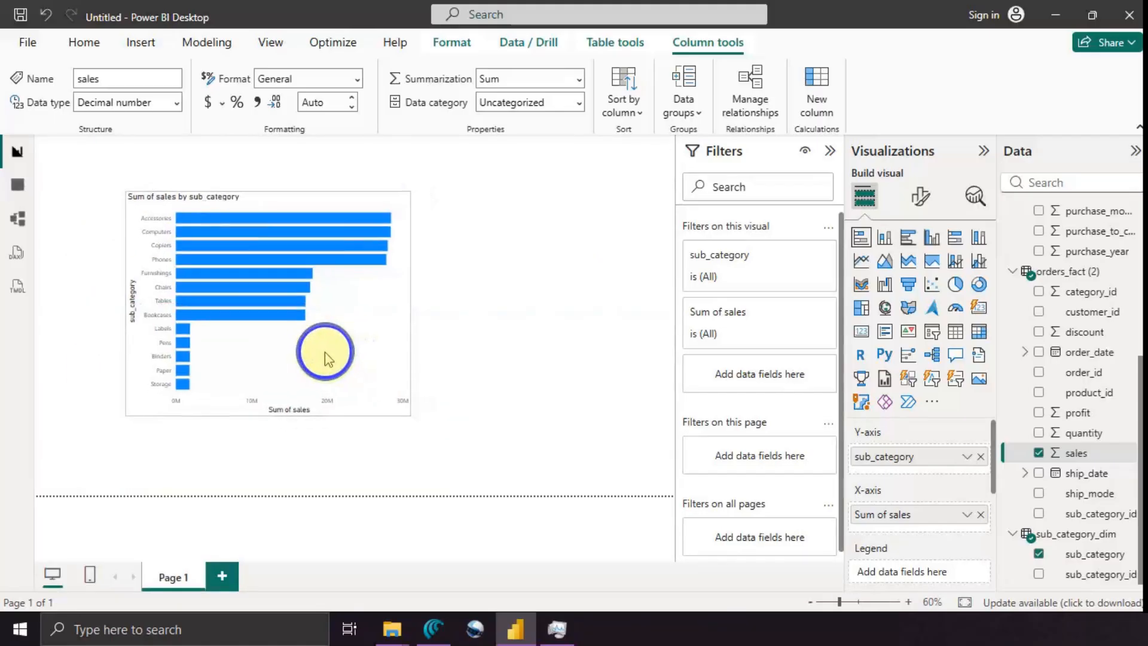
Shrink the bar chart slightly and place it against the left edge near the top of the report page
{"action": "left_click_drag", "start_coordinate": [325, 359], "coordinate": [239, 333]}
{"action": "left_click_drag", "start_coordinate": [312, 392], "coordinate": [271, 357]}
{"action": "left_click_drag", "start_coordinate": [211, 308], "coordinate": [206, 290]}
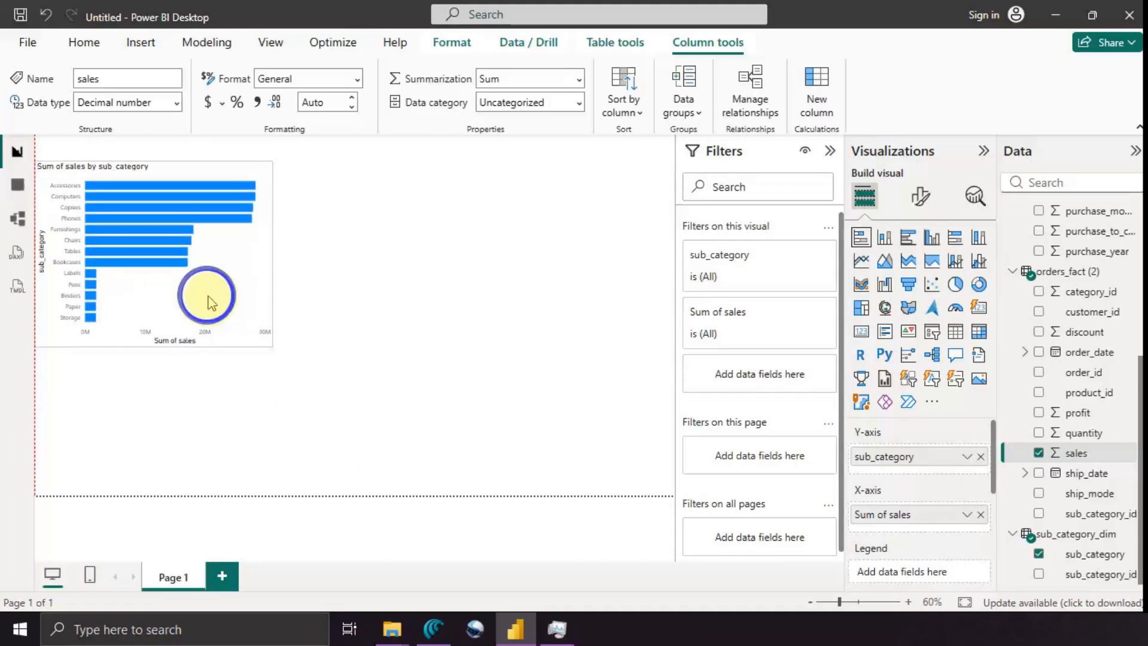
Insert a donut chart as a separate visual and place it beside the bar chart on its right
{"action": "left_click", "coordinate": [565, 374]}
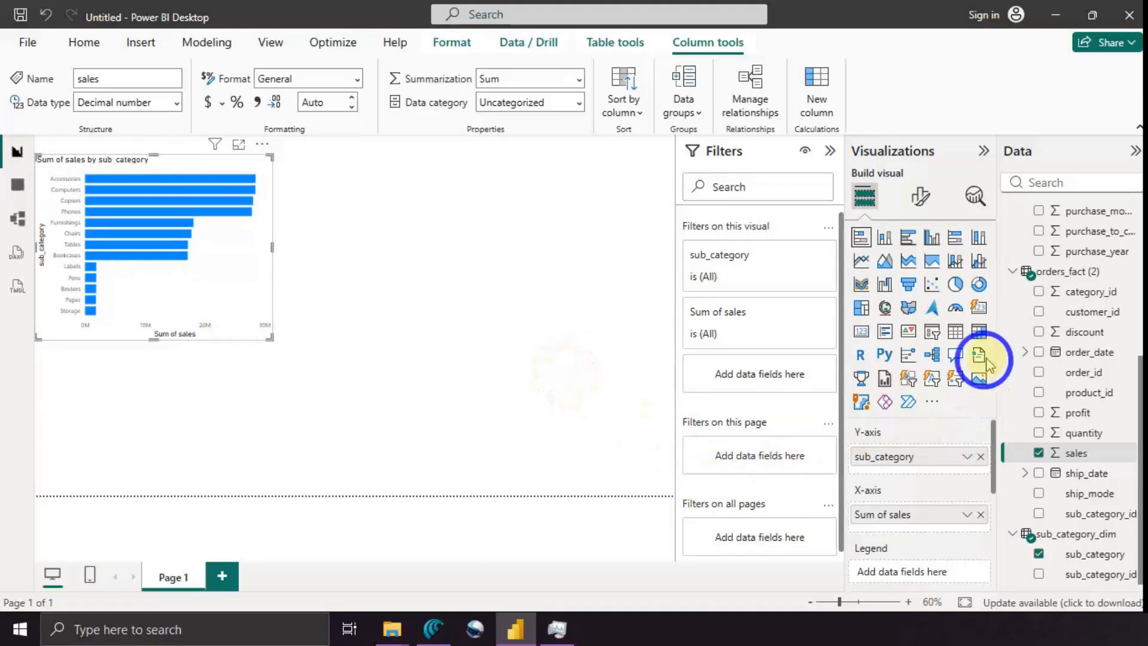
{"action": "left_click", "coordinate": [980, 286]}
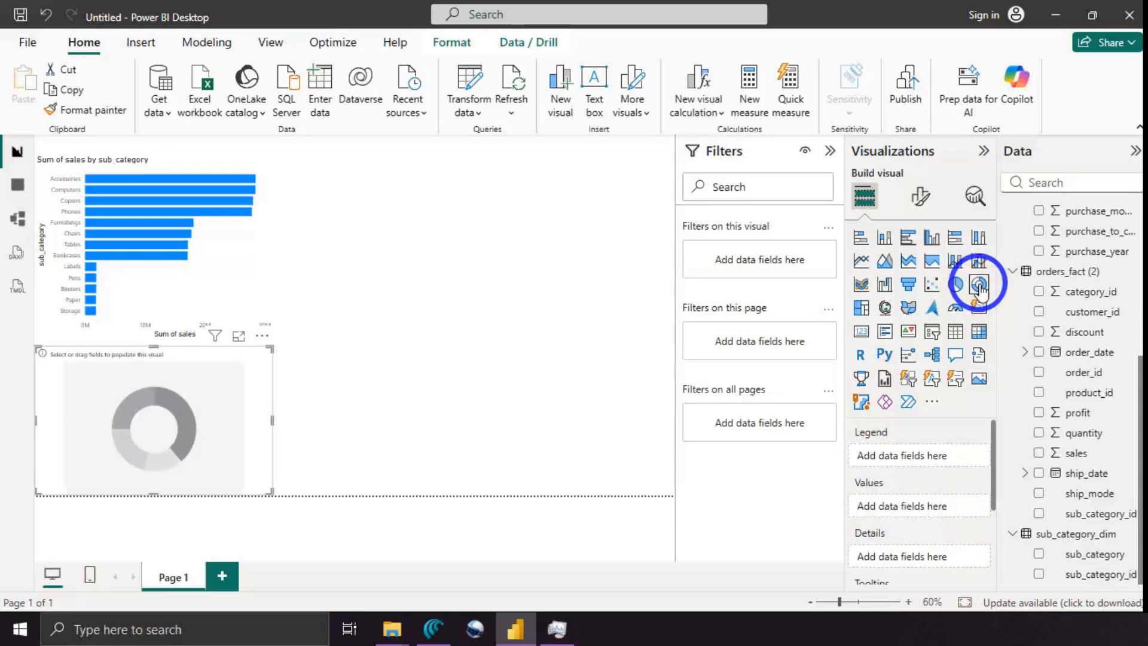
{"action": "left_click_drag", "start_coordinate": [149, 428], "coordinate": [452, 255]}
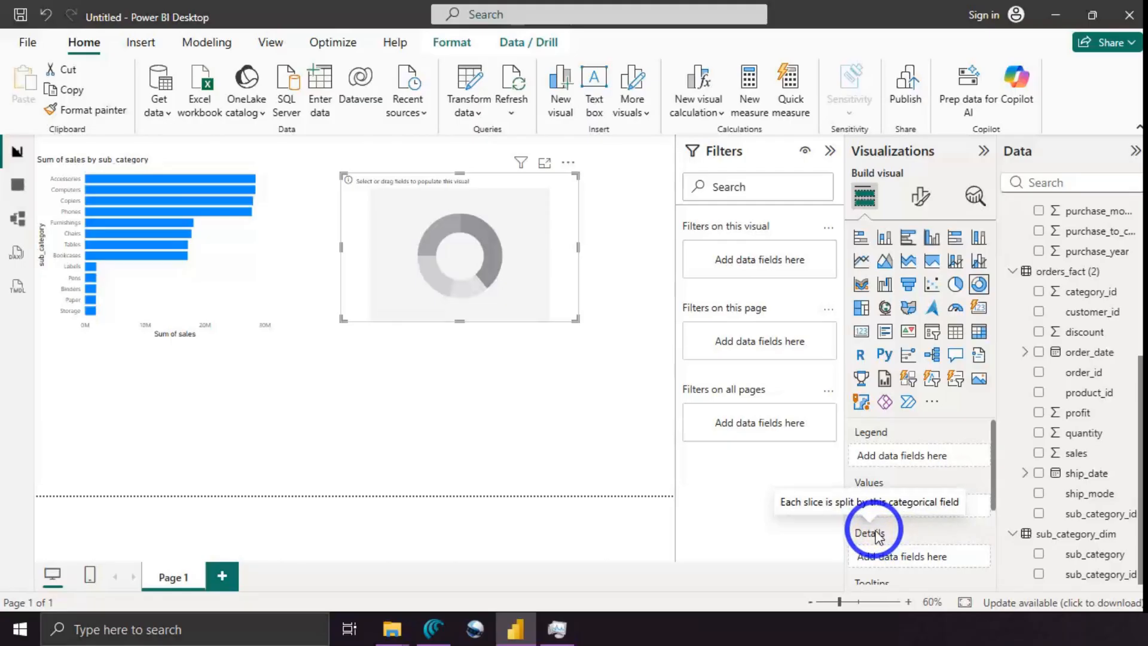
Set the donut chart's Values to profit from orders_fact (2) and its Legend to category from category_dim
{"action": "left_click", "coordinate": [906, 533]}
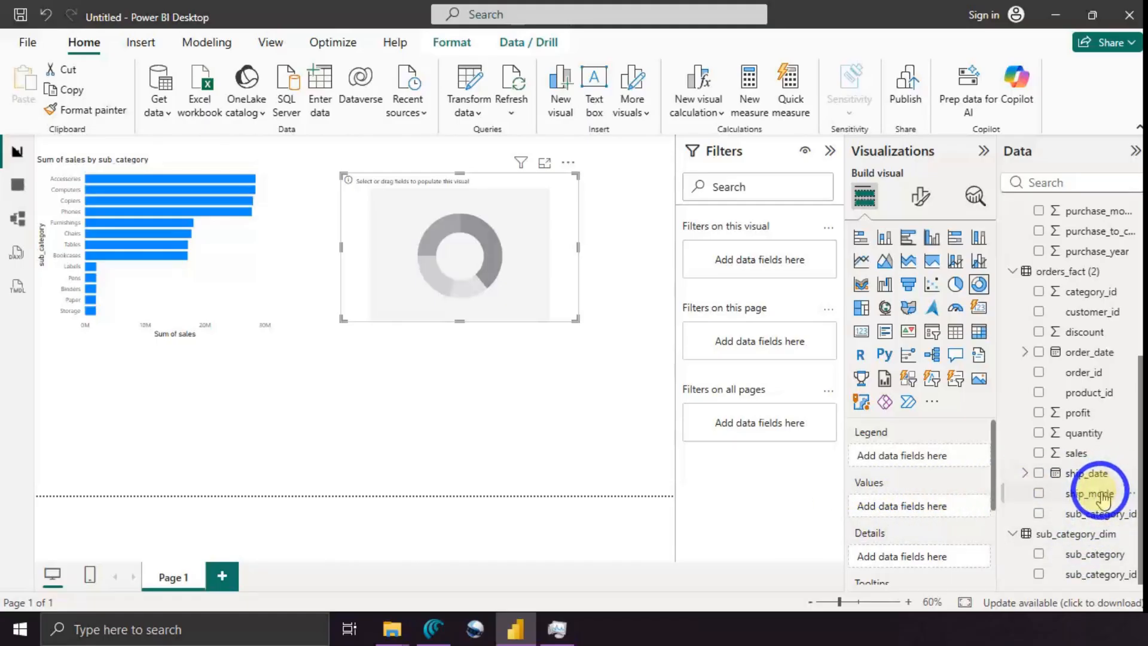
{"action": "left_click_drag", "start_coordinate": [1079, 413], "coordinate": [927, 506]}
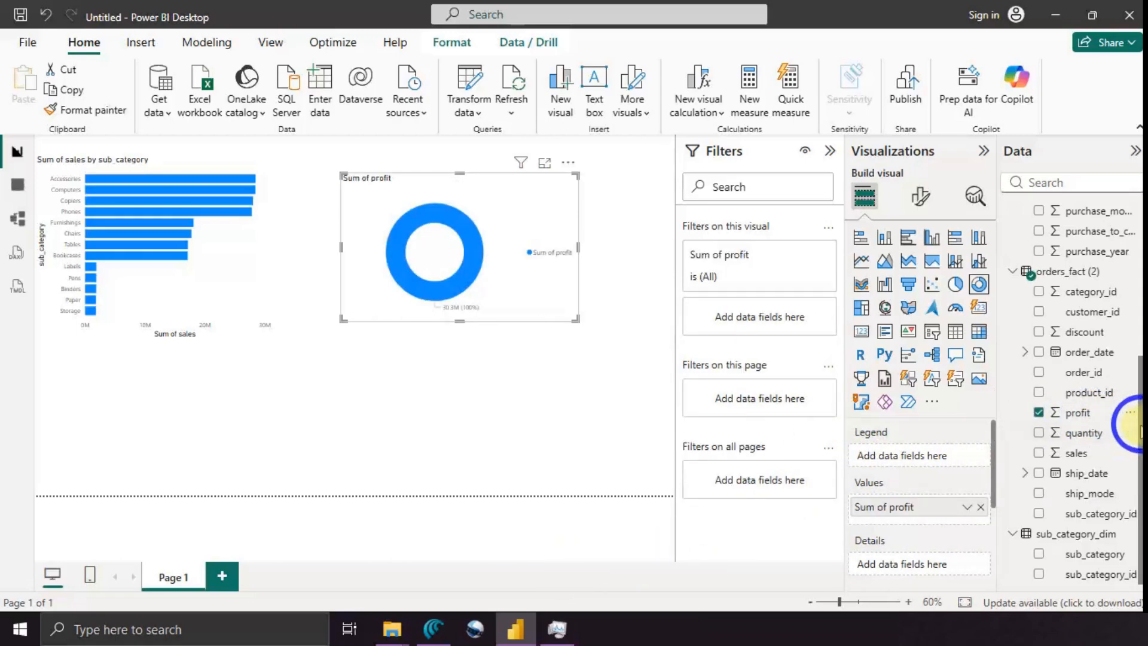
{"action": "scroll", "coordinate": [1119, 549], "scroll_direction": "up", "scroll_amount": 5}
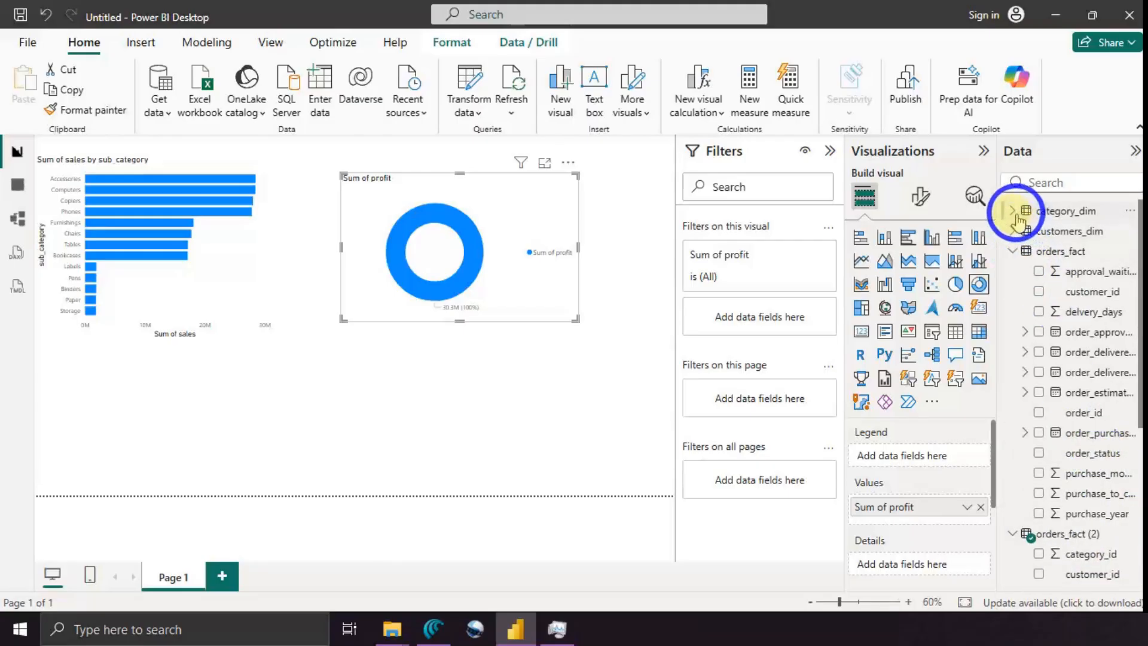
{"action": "left_click", "coordinate": [1015, 213]}
{"action": "left_click_drag", "start_coordinate": [1085, 230], "coordinate": [942, 455]}
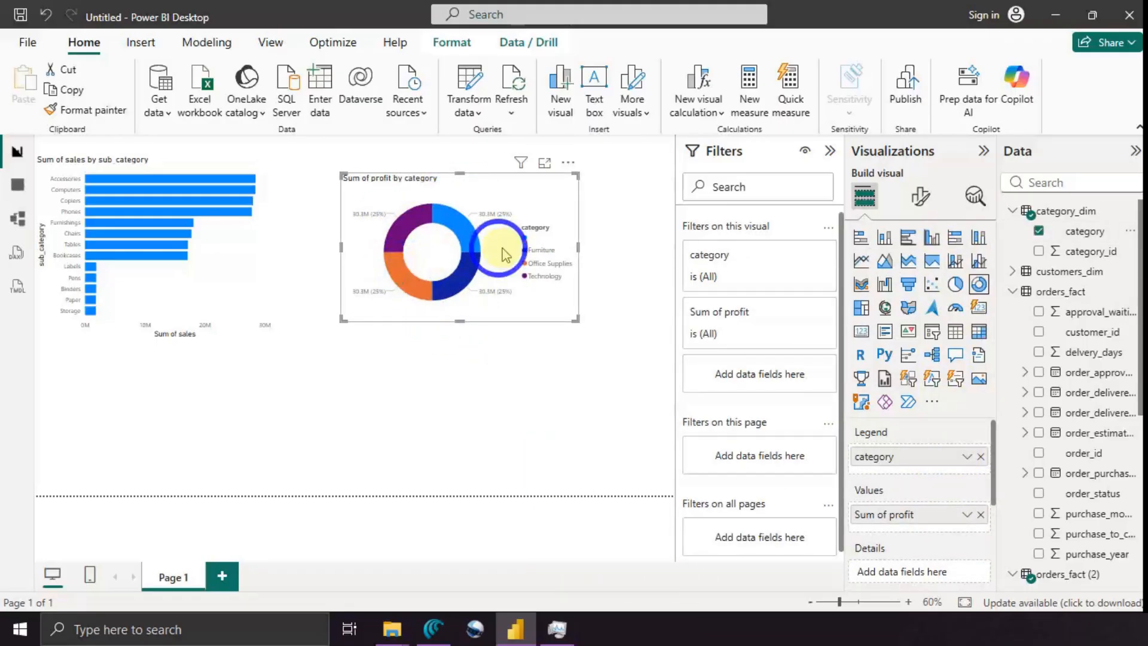
Examine the donut chart in focus mode, collapsing and expanding the Filters pane
{"action": "left_click", "coordinate": [544, 165]}
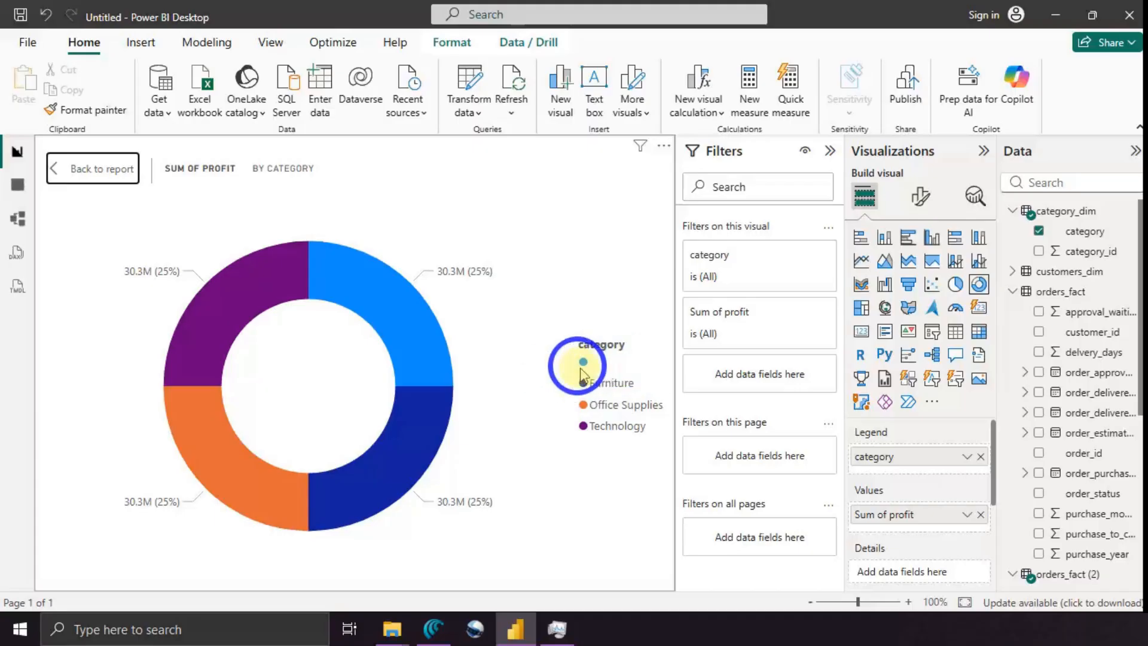
{"action": "left_click", "coordinate": [830, 151]}
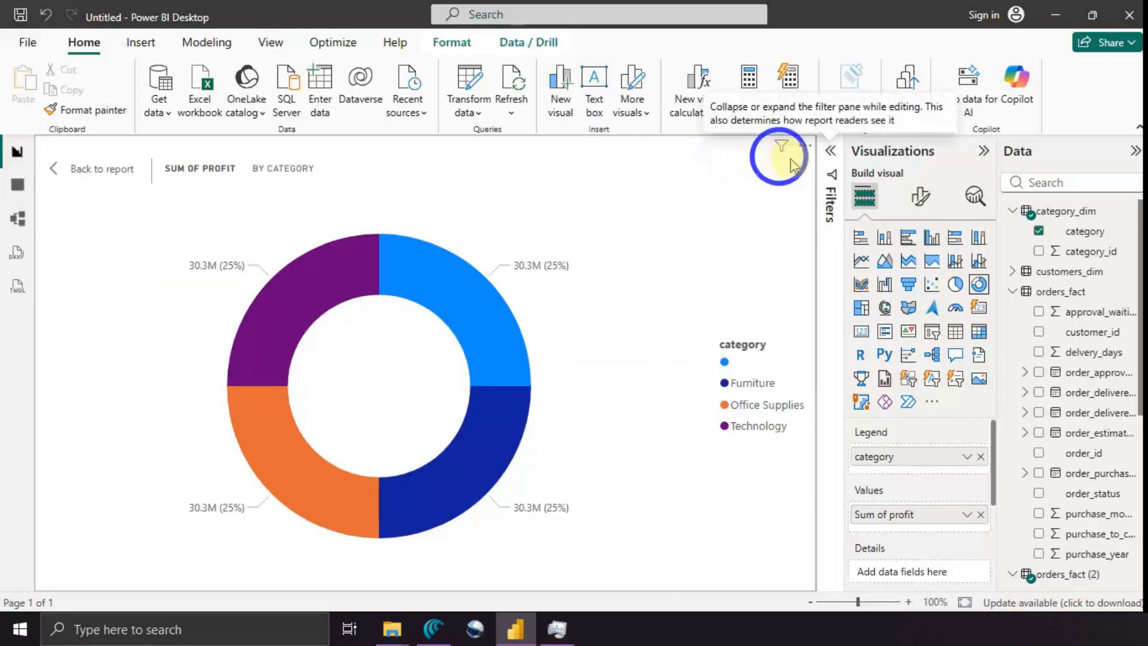
{"action": "left_click", "coordinate": [824, 150]}
{"action": "left_click", "coordinate": [830, 152]}
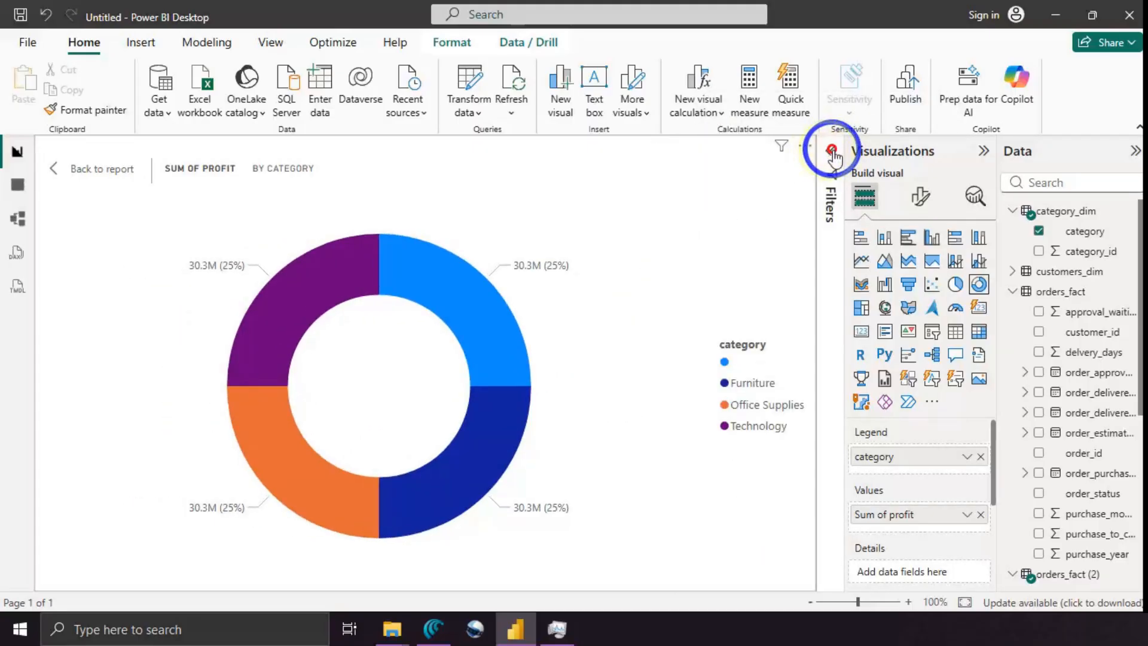
{"action": "left_click", "coordinate": [831, 151]}
{"action": "left_click", "coordinate": [830, 151]}
{"action": "left_click", "coordinate": [831, 150]}
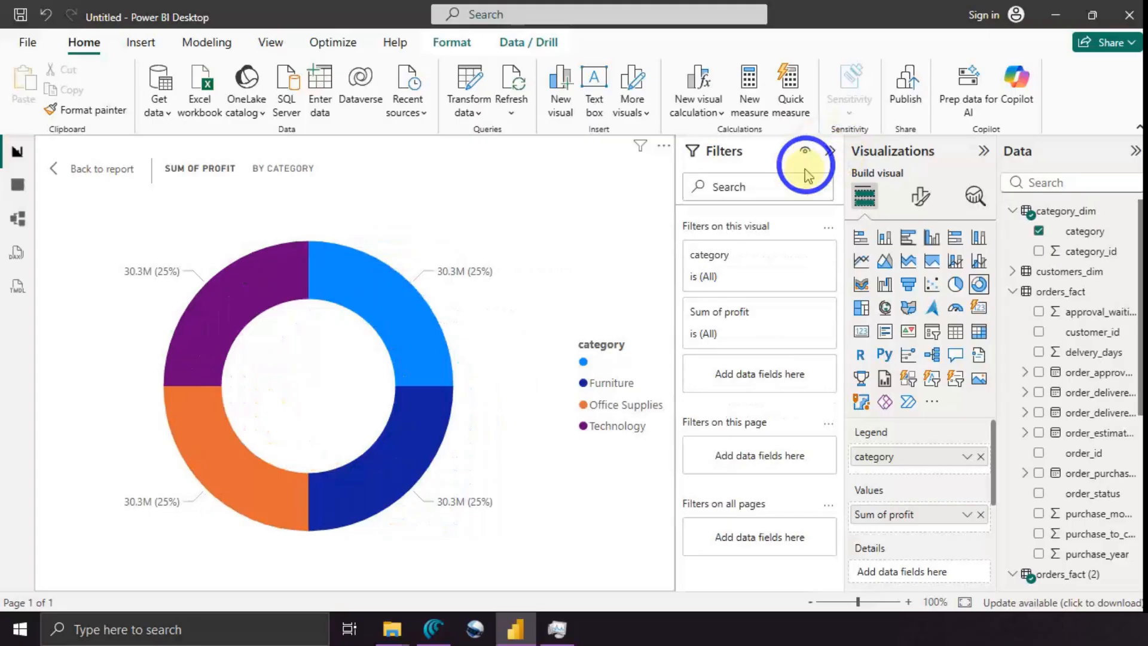
{"action": "left_click", "coordinate": [831, 151]}
{"action": "left_click", "coordinate": [798, 150]}
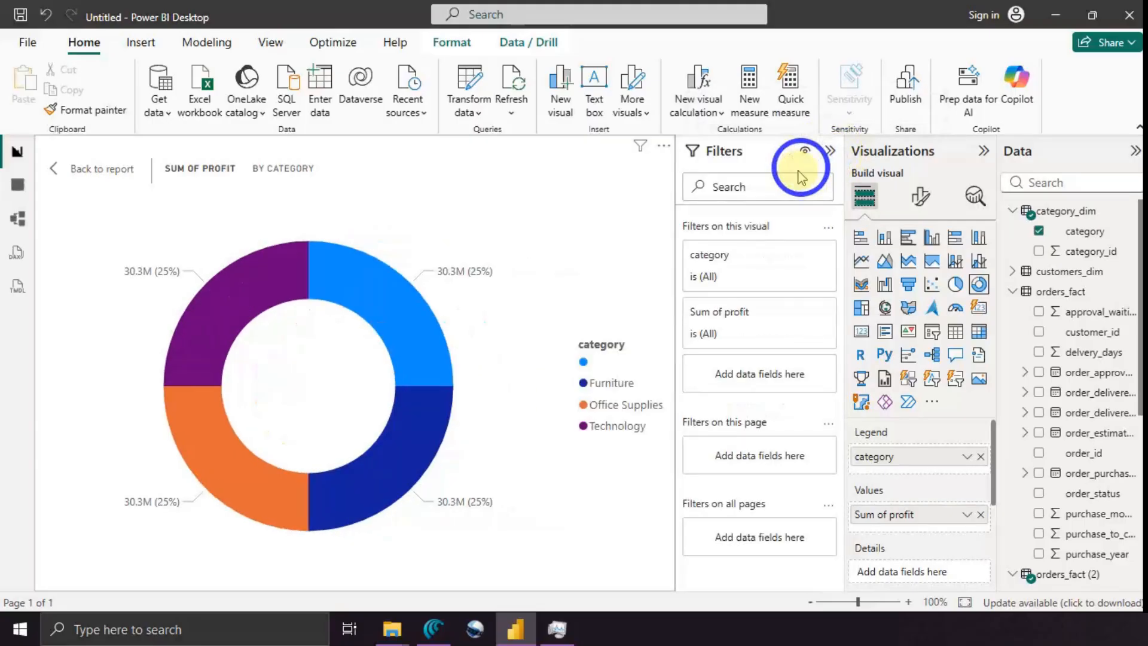
Filter the donut chart's category to Furniture, Office Supplies and Technology, leaving out the blank category
{"action": "left_click", "coordinate": [721, 275]}
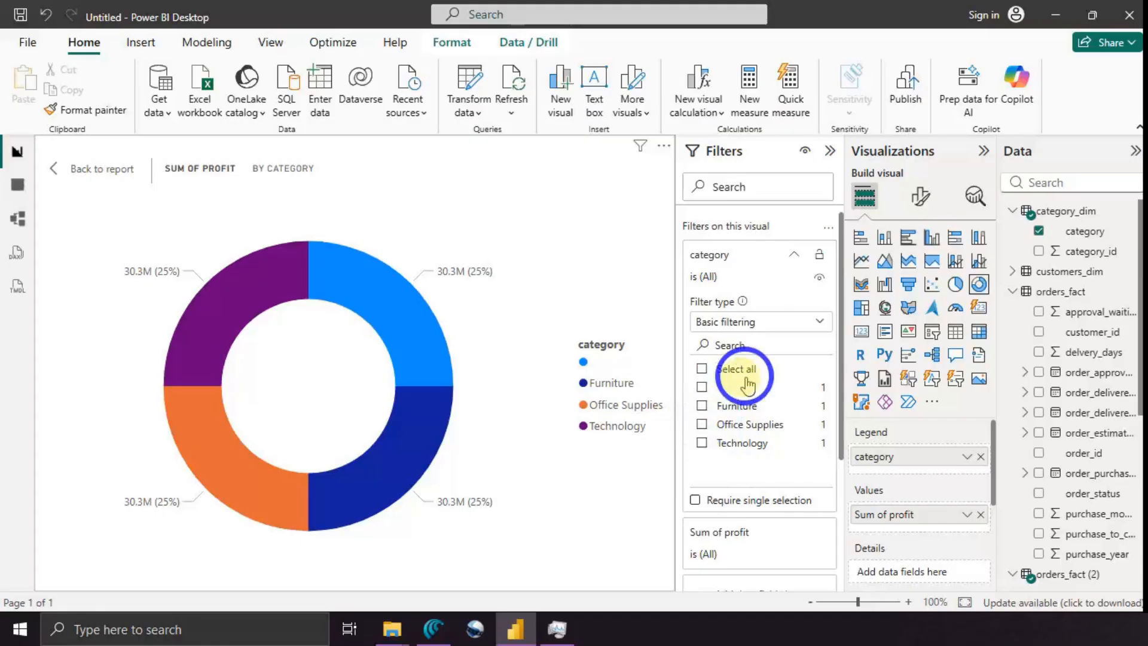
{"action": "left_click", "coordinate": [701, 406]}
{"action": "left_click", "coordinate": [701, 424]}
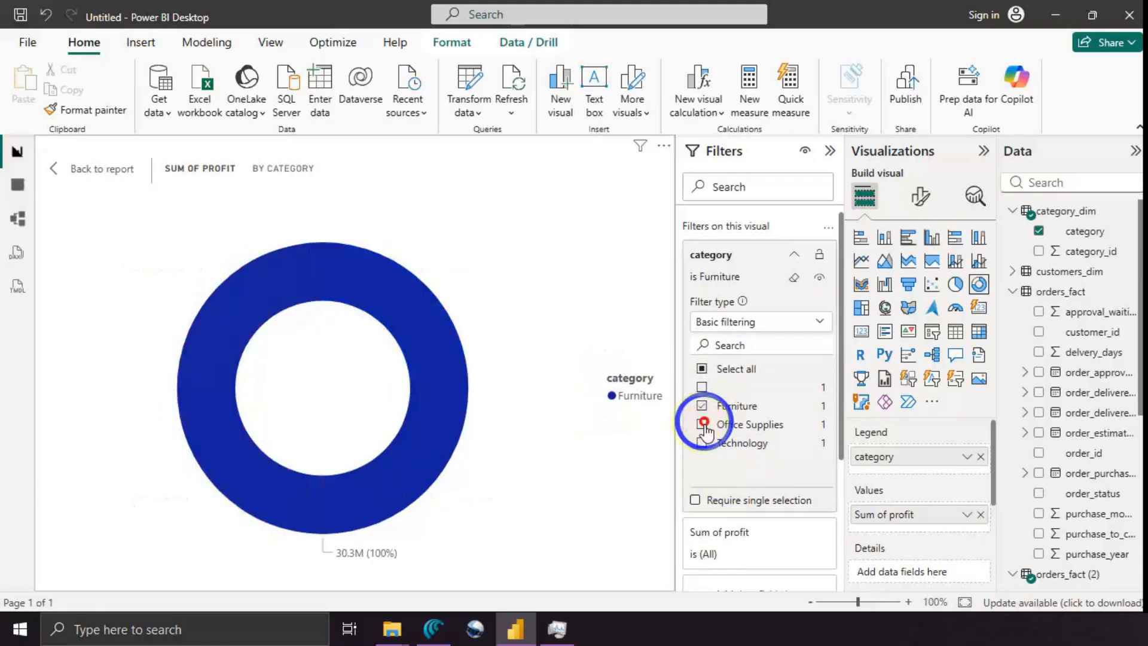
{"action": "left_click", "coordinate": [701, 443]}
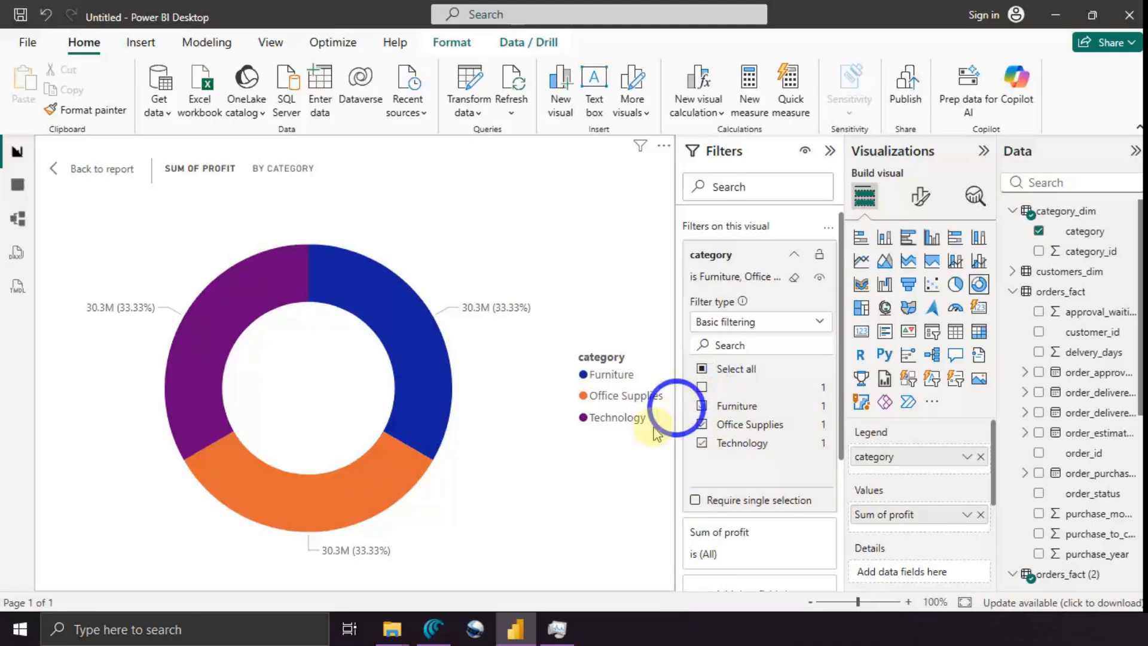
Collapse the Filters pane and return from the donut chart's focus mode to the report page
{"action": "left_click", "coordinate": [831, 154]}
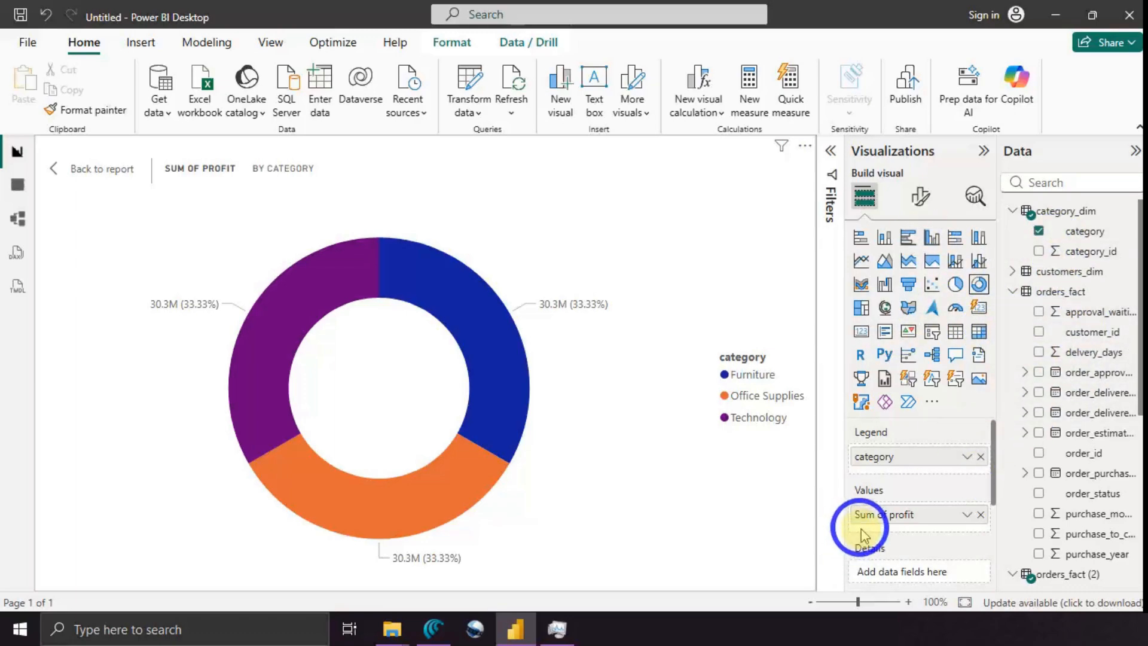
{"action": "left_click", "coordinate": [830, 152]}
{"action": "left_click", "coordinate": [827, 152]}
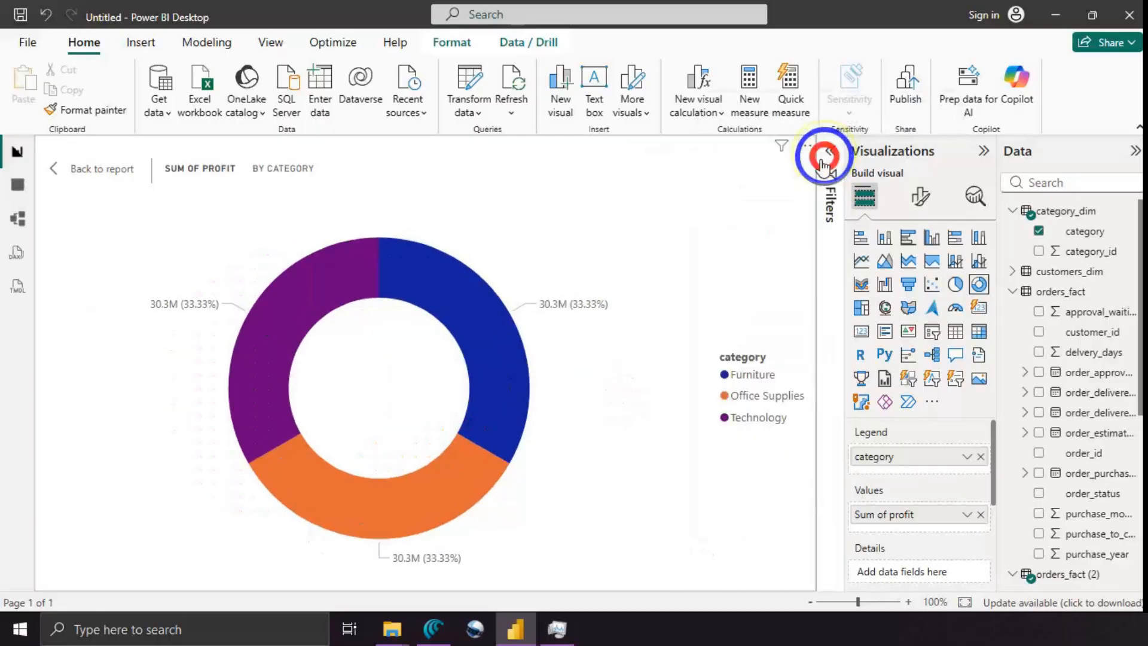
{"action": "left_click", "coordinate": [88, 169]}
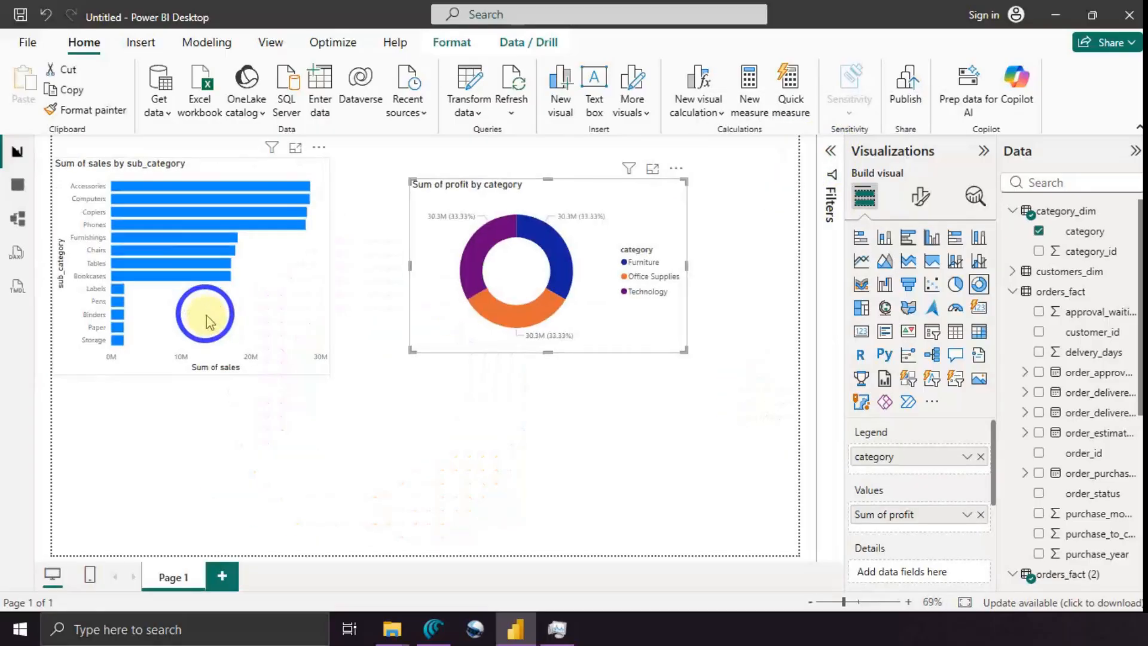